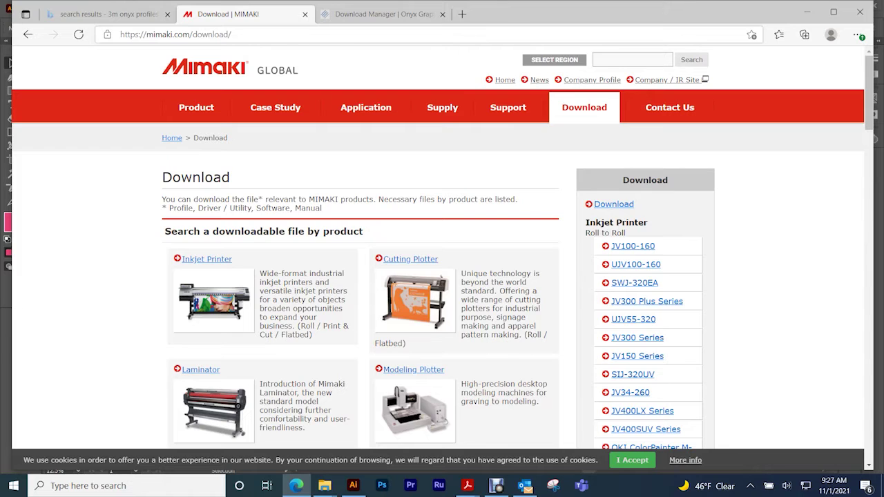
- Open the Software category on Mimaki's download page
left_click(613, 204)
scroll(648, 187, "down", 6)
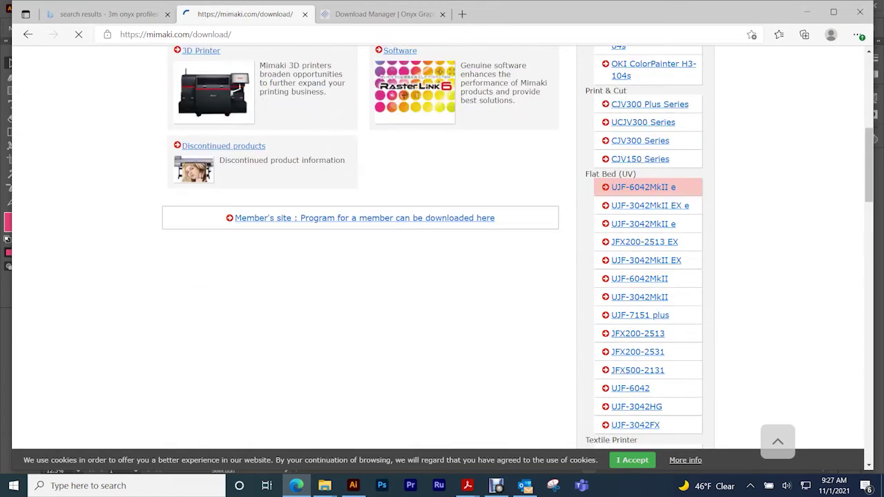
scroll(648, 188, "down", 1)
scroll(648, 188, "up", 6)
scroll(648, 208, "down", 4)
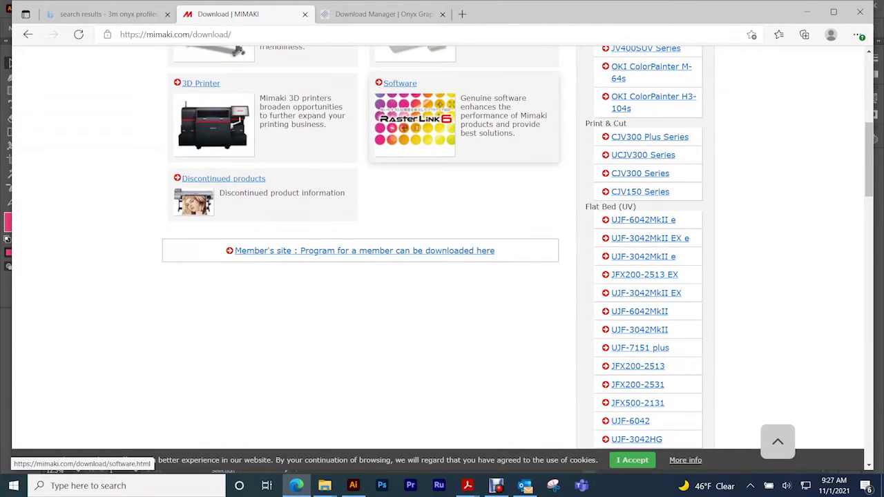
left_click(415, 119)
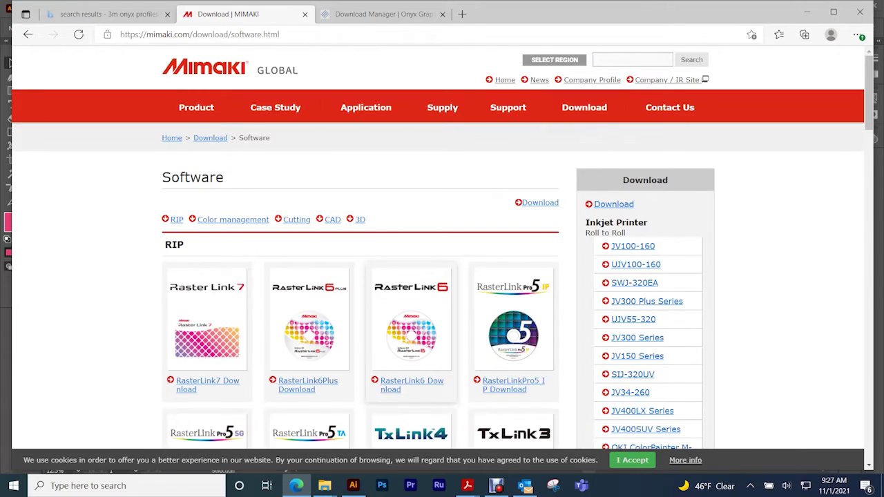
- Open the FineCut/Coat9 for Illustrator download page from the Cutting software section
scroll(309, 345, "down", 4)
scroll(310, 346, "up", 2)
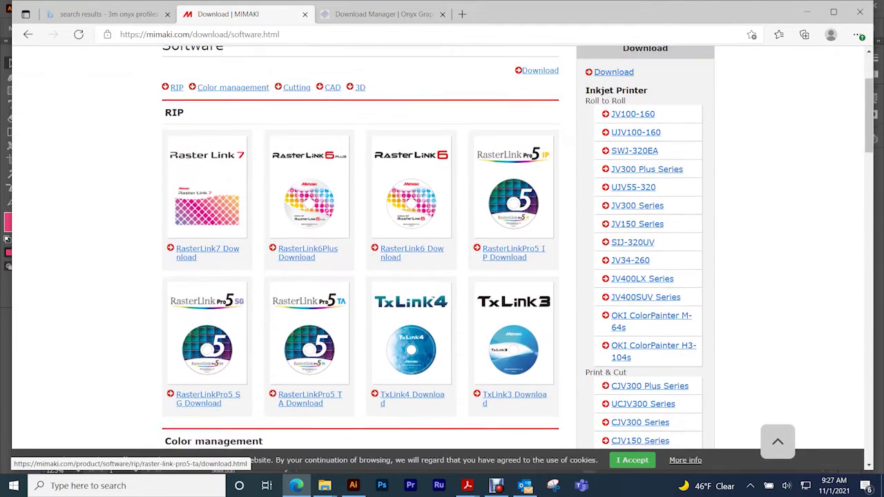
scroll(411, 138, "down", 4)
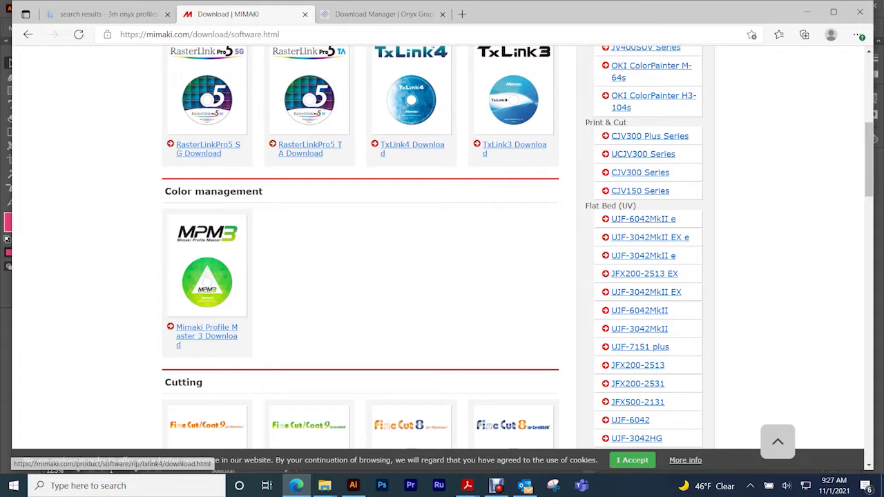
scroll(359, 249, "down", 4)
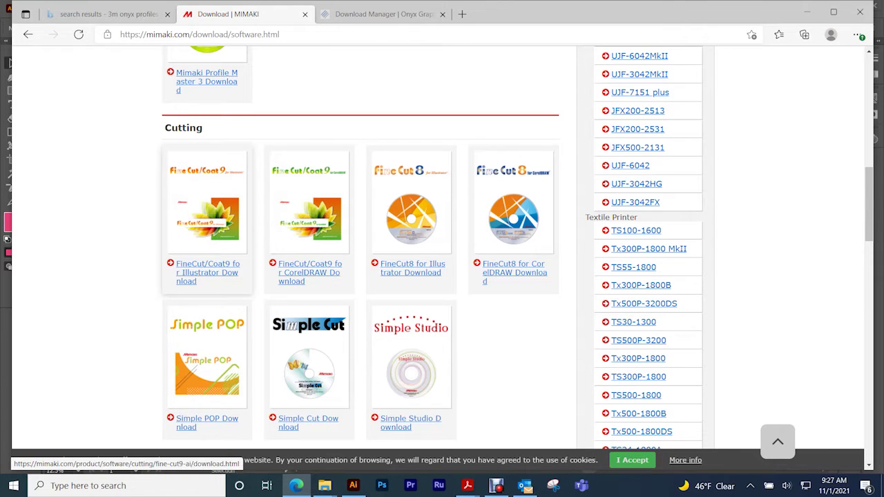
left_click(207, 273)
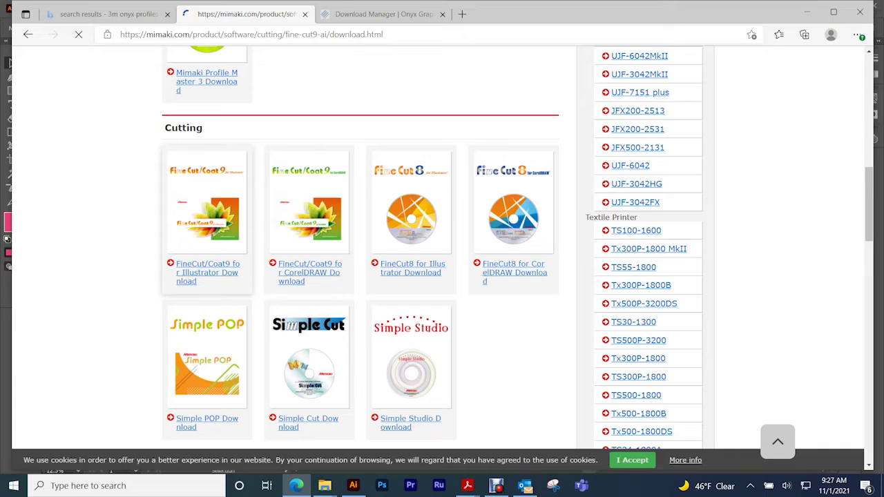
- Look through the FineCut version list and open the FineCut/Coat9 for Illustrator Ver2.1 Windows (Illustrator CS6 - 2021) entry
scroll(442, 249, "down", 5)
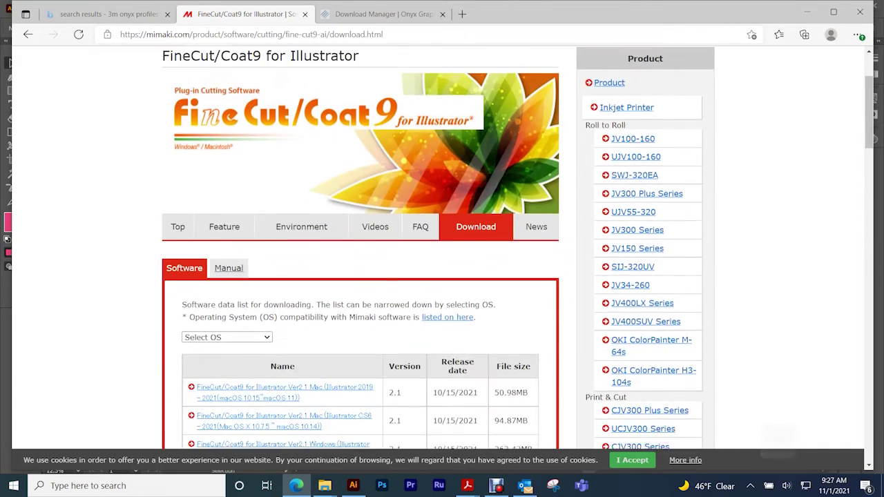
scroll(442, 248, "down", 5)
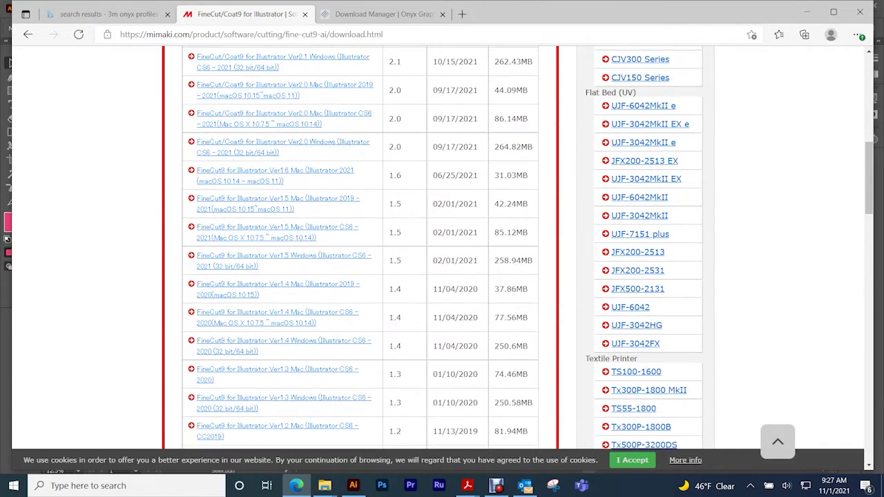
scroll(442, 249, "up", 1)
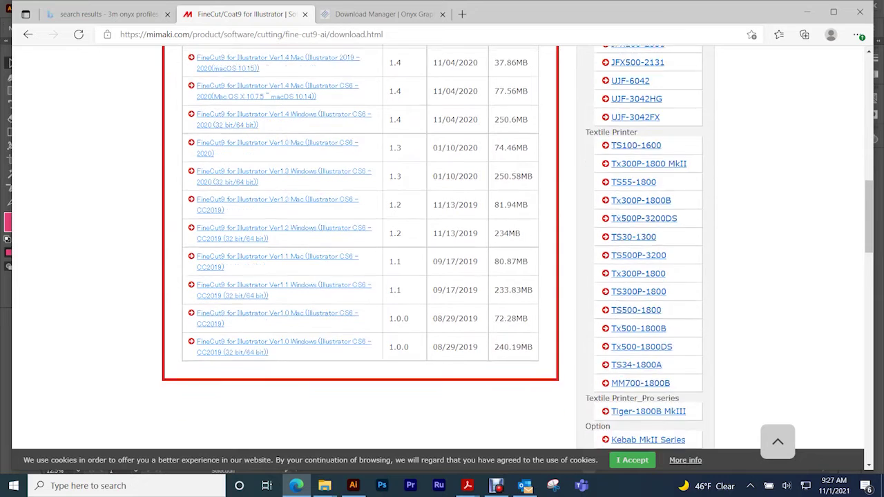
scroll(284, 269, "down", 1)
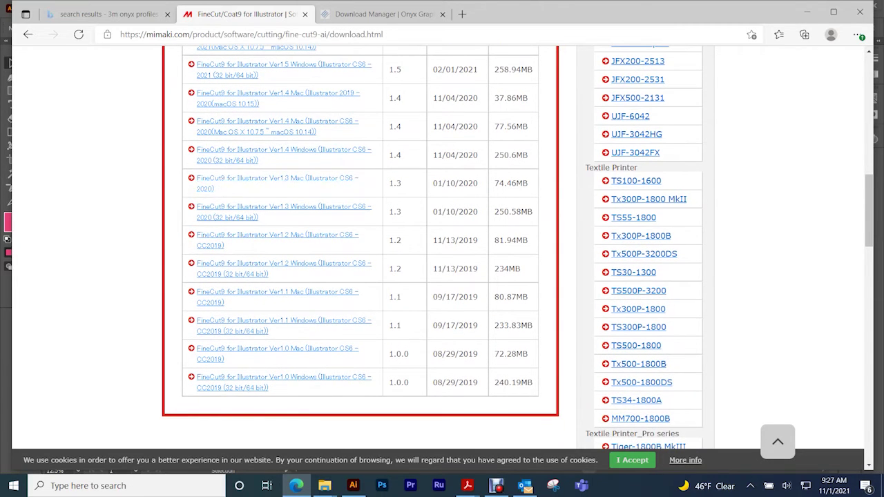
scroll(283, 270, "up", 2)
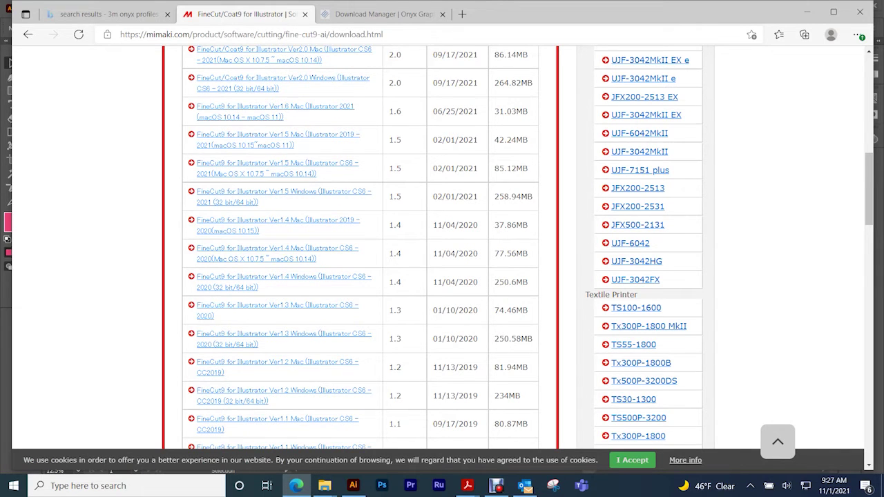
scroll(359, 249, "up", 3)
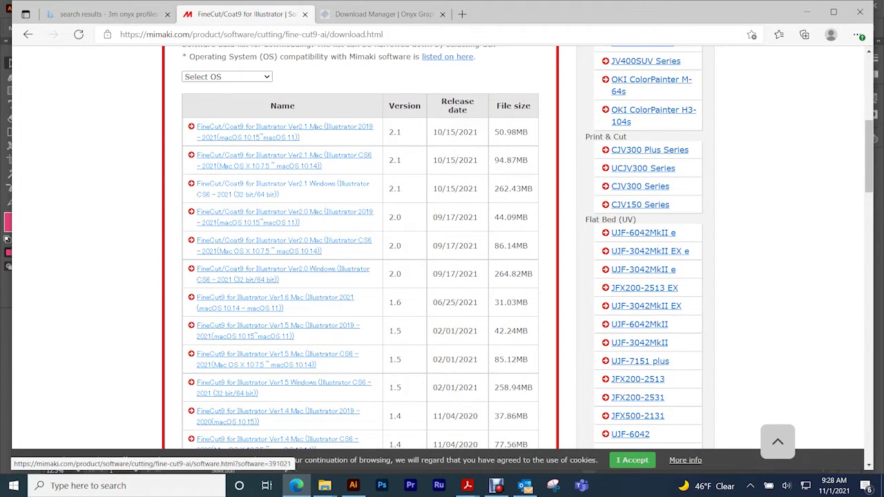
left_click(284, 184)
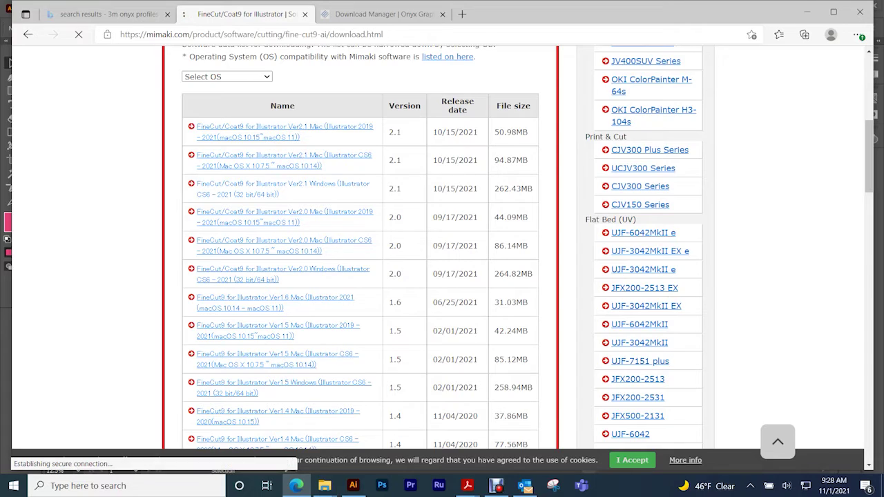
- Download the installer FC921AIEN.exe below the license agreement and switch to Adobe Illustrator
scroll(442, 249, "down", 12)
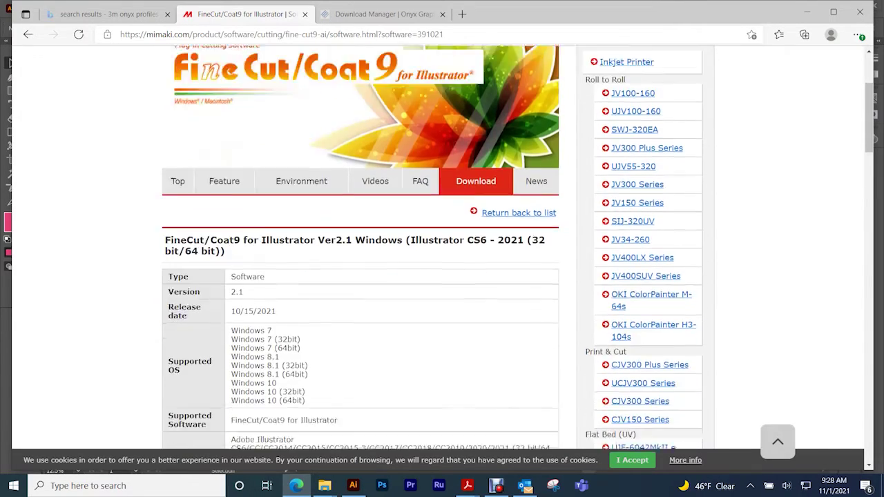
scroll(442, 249, "down", 15)
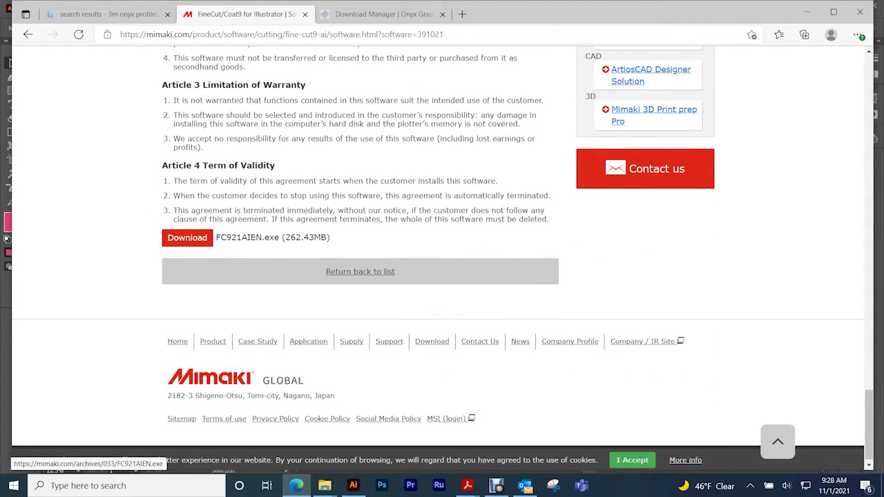
left_click(188, 238)
key("alt+Tab")
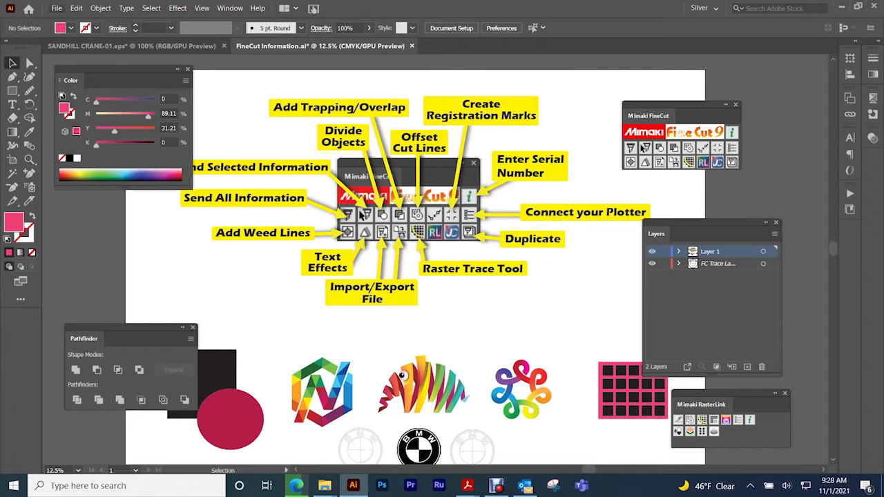
- Hide the Mimaki FineCut panel and show it again
left_click(229, 9)
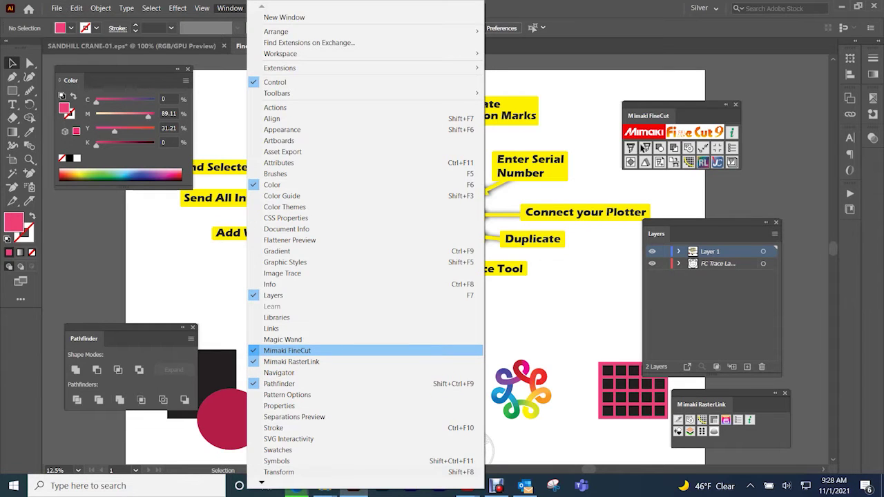
left_click(286, 351)
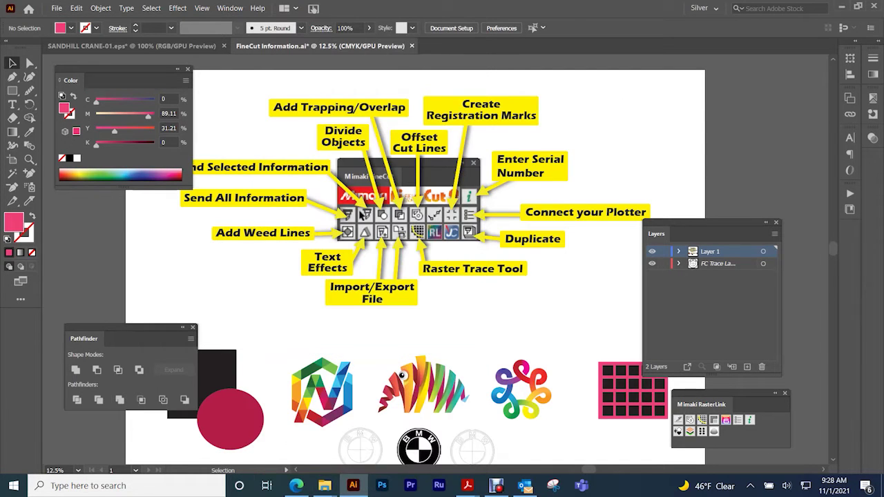
left_click(230, 8)
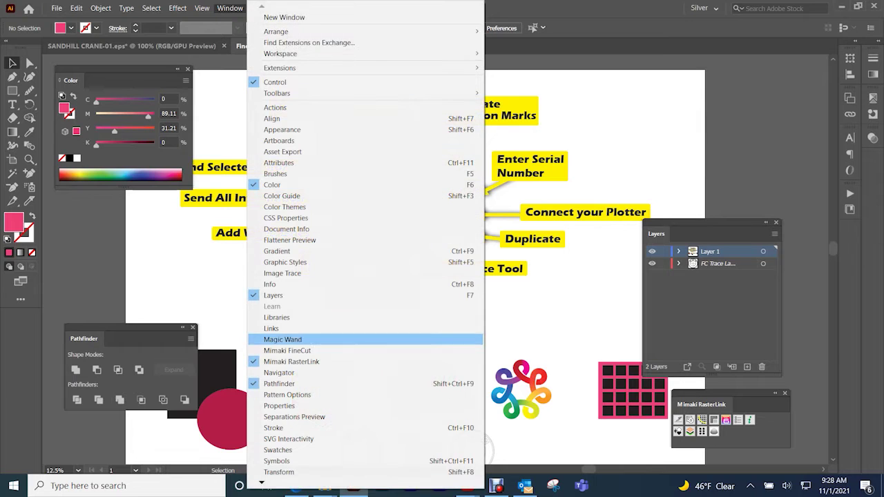
left_click(286, 350)
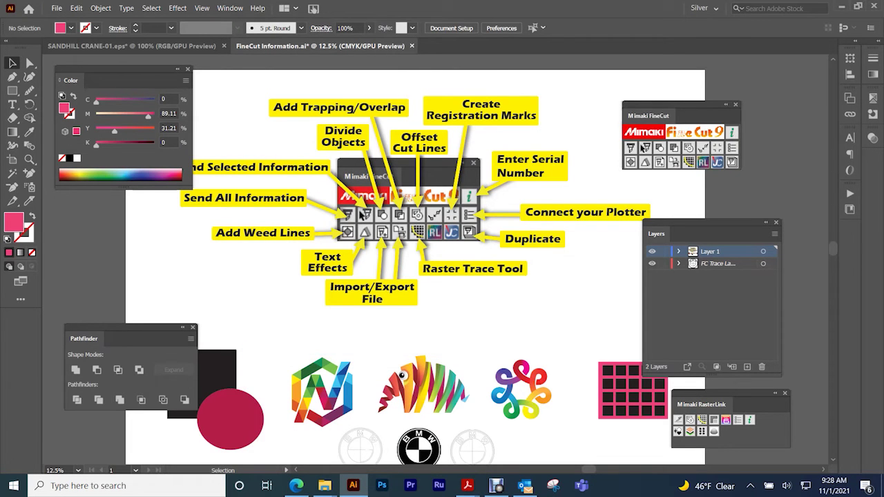
- Reposition the floating Mimaki FineCut and Layers panels away from each other
left_click_drag(681, 105, 650, 93)
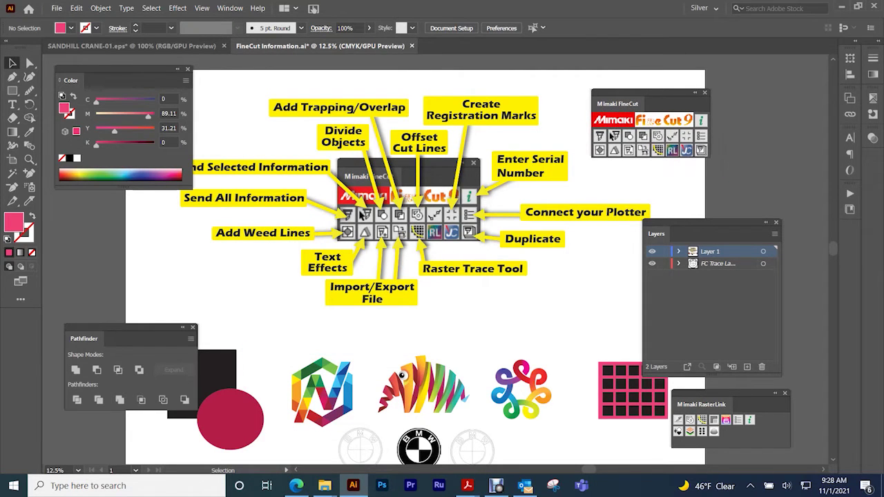
left_click_drag(704, 223, 733, 203)
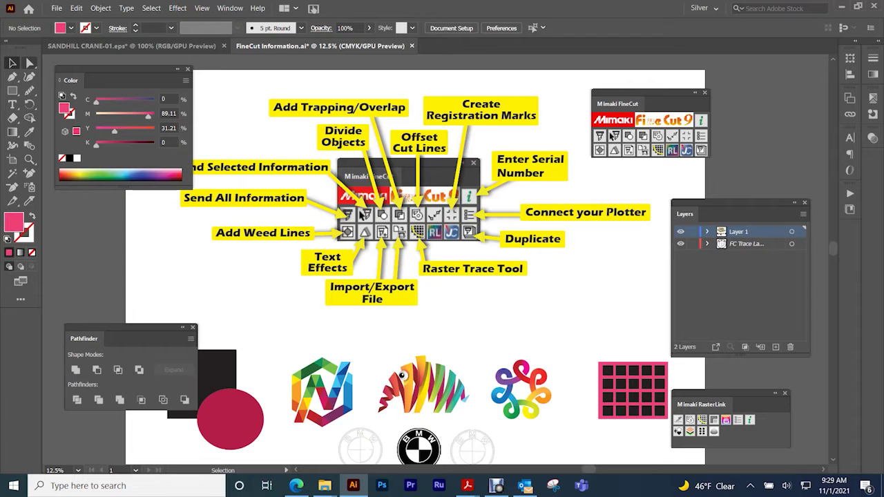
- View the About FineCut information with its version and serial key, and close it
left_click_drag(484, 311, 476, 364)
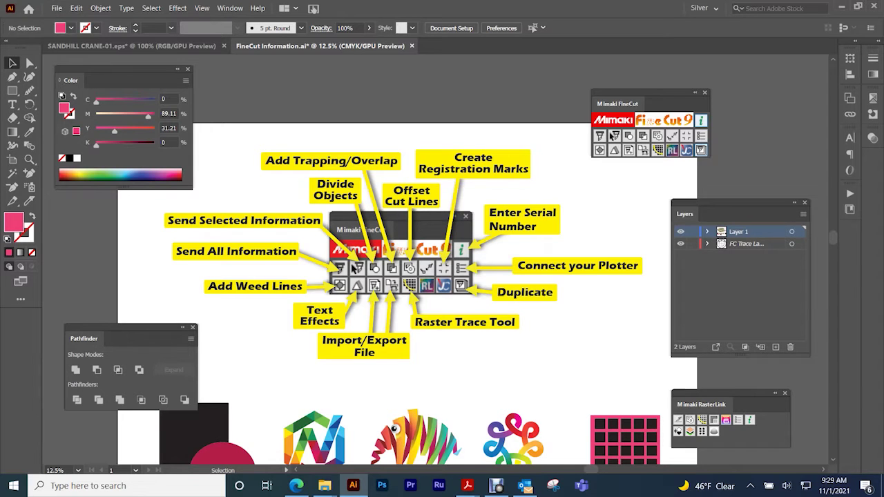
left_click(701, 121)
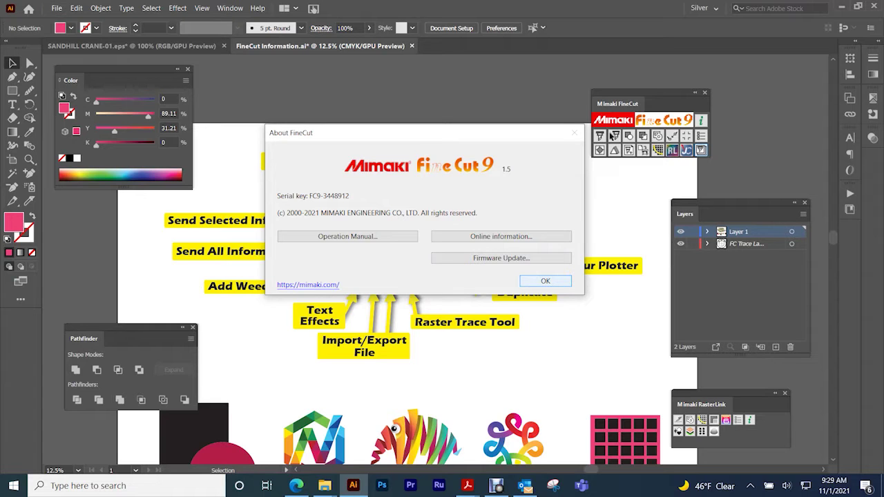
key("Return")
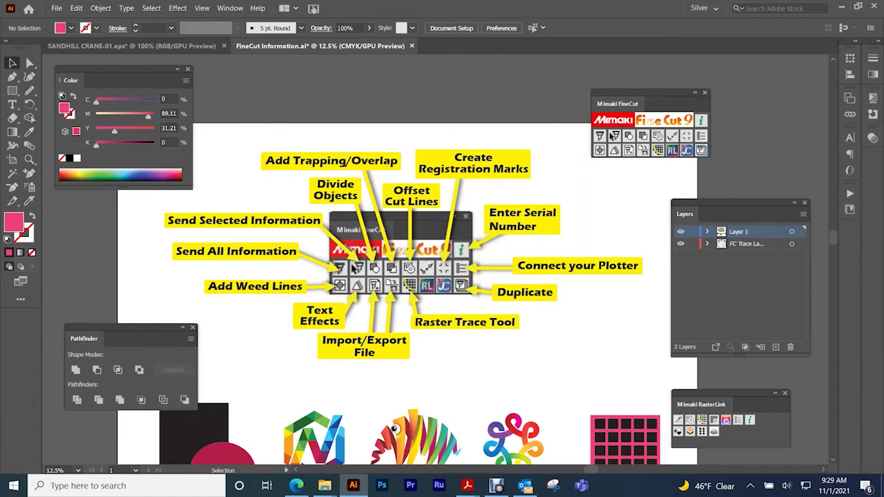
- Review the available plotter models and communication port options in FineCut's Plotter / User Setup, and leave it without saving
left_click_drag(611, 133, 623, 131)
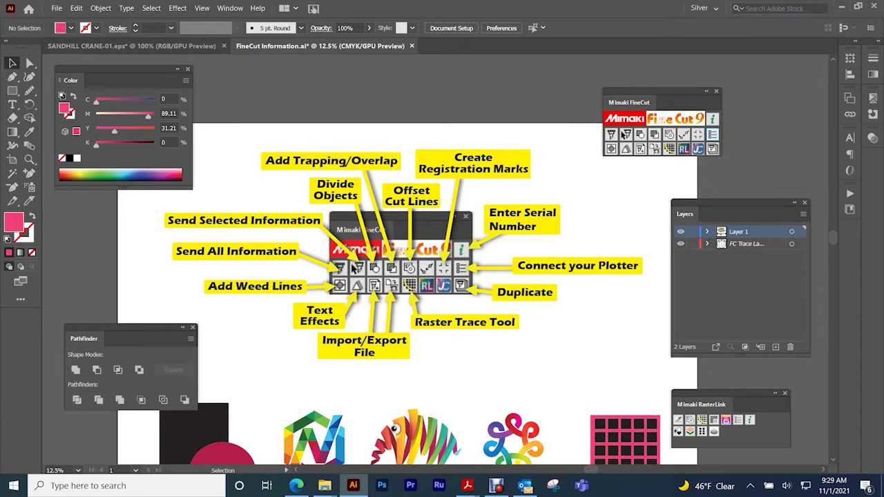
left_click(712, 134)
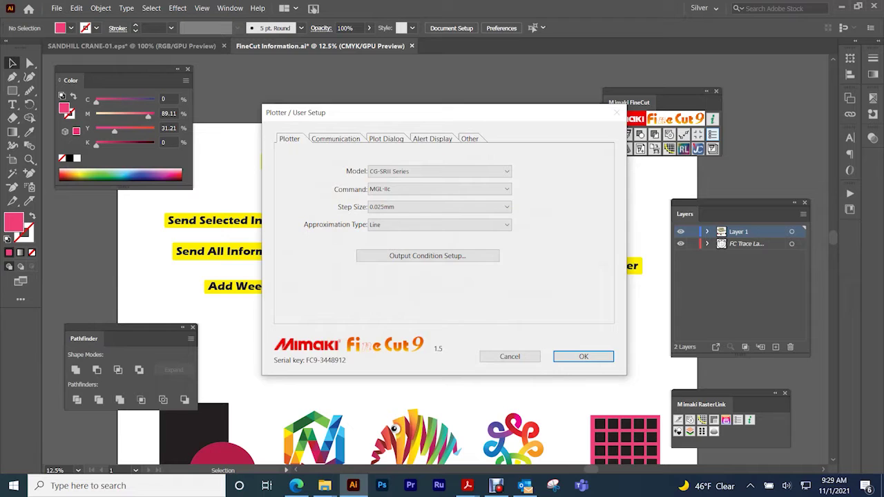
left_click_drag(410, 122, 435, 119)
left_click(451, 169)
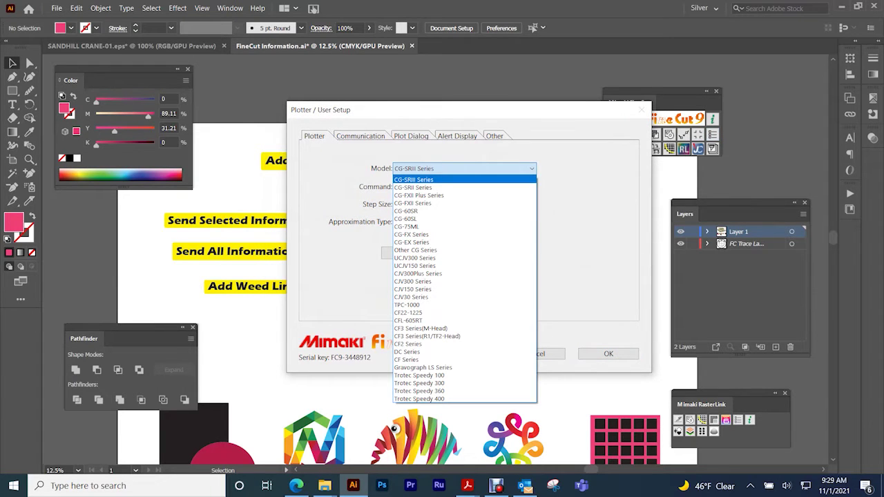
left_click(451, 169)
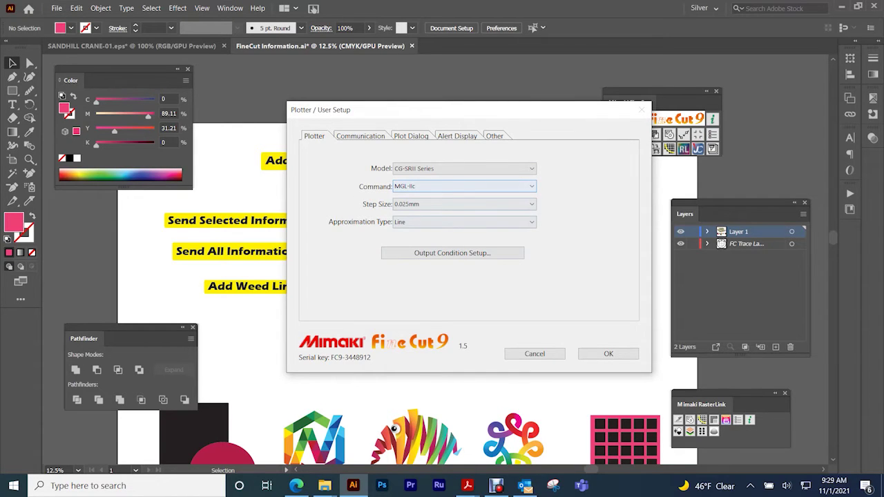
left_click(360, 135)
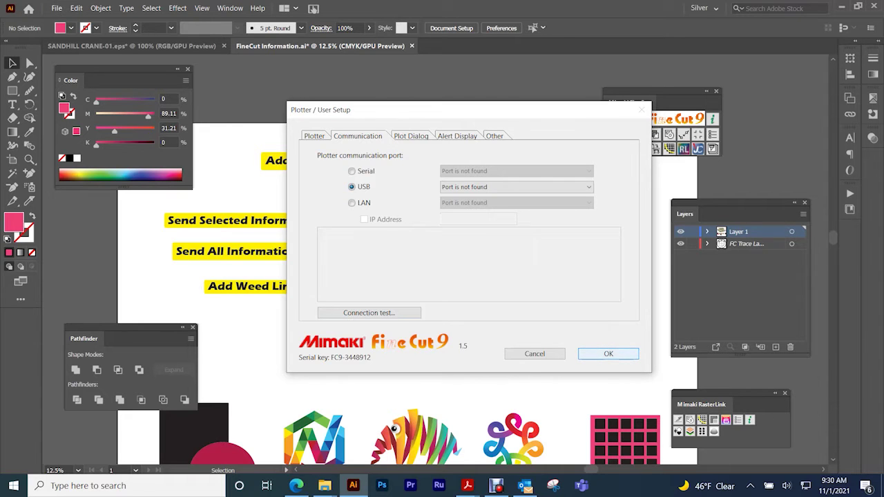
left_click(535, 353)
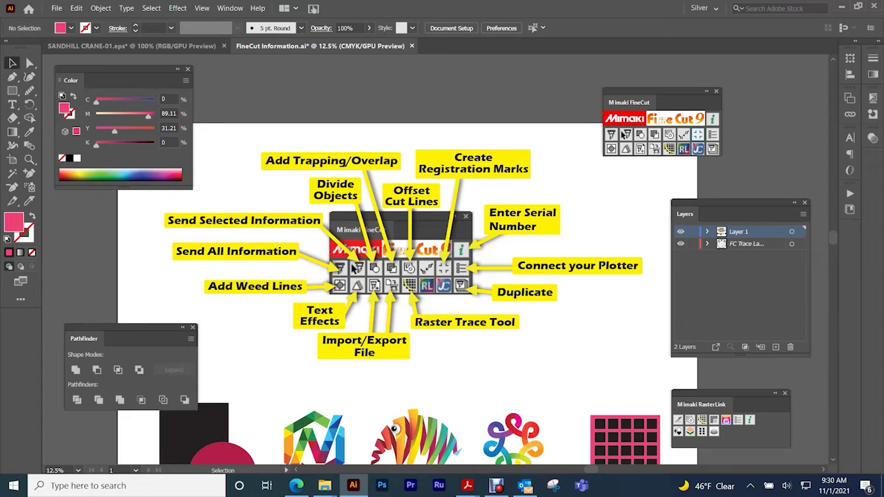
- Select the pink rectangle behind the grid of black squares and start FineCut's Register Mark Creation for it
left_click_drag(442, 297, 368, 189)
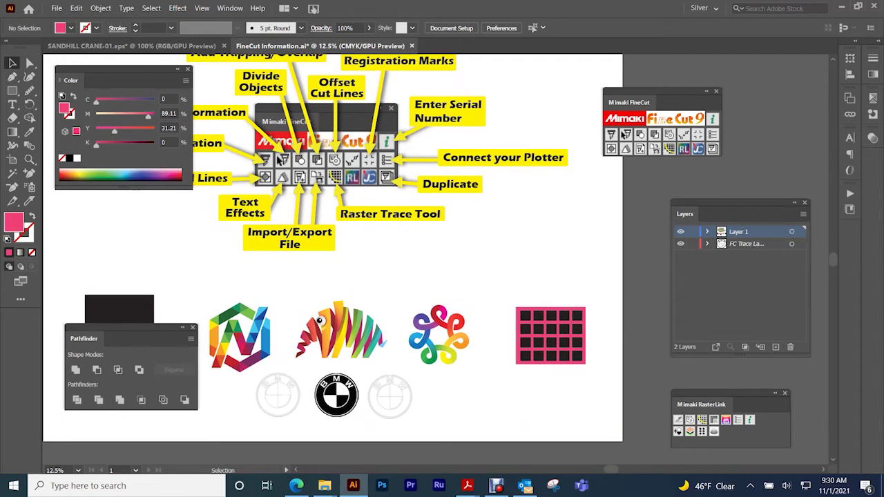
left_click(29, 160)
left_click(554, 335)
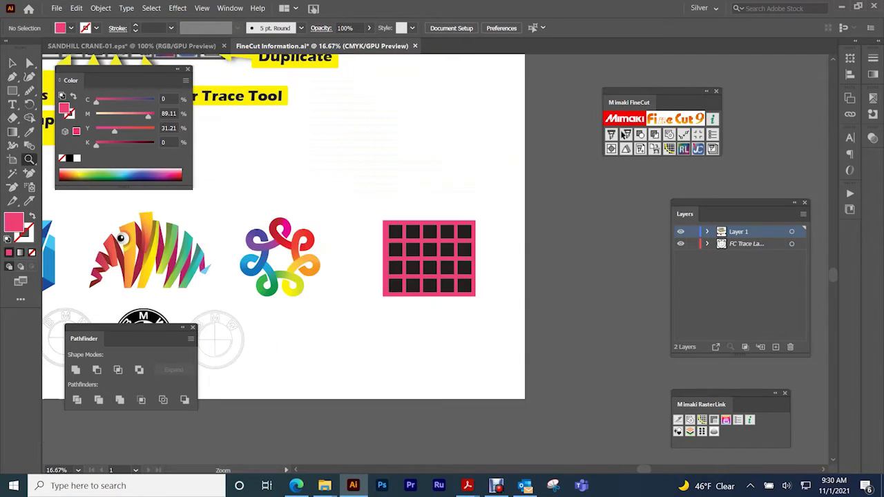
left_click(442, 266)
key("v")
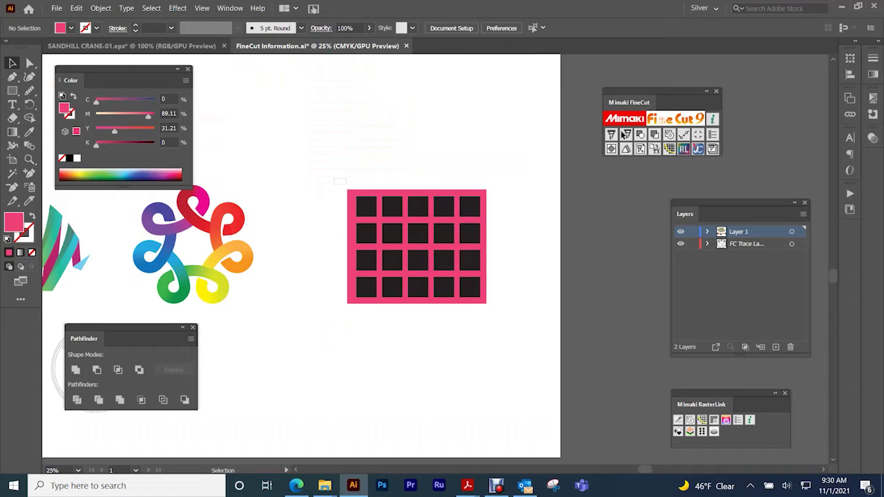
left_click_drag(335, 178, 349, 193)
left_click(334, 178)
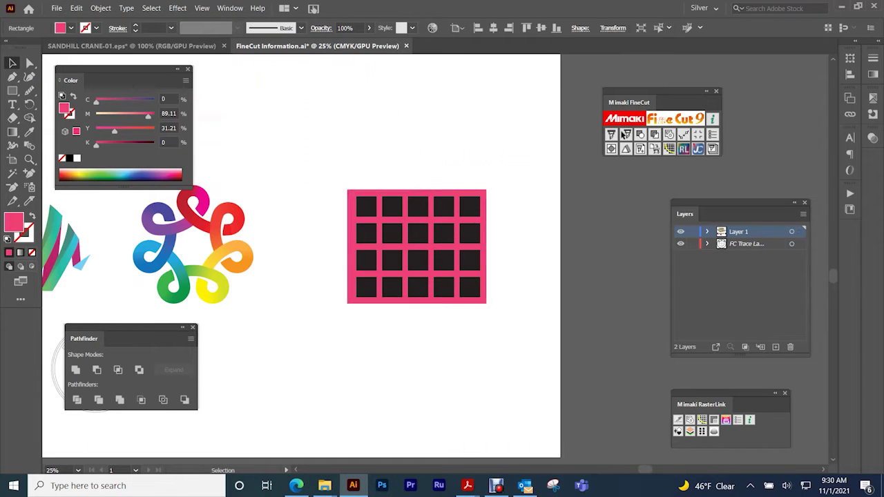
left_click(351, 194)
key("ctrl+shift+a")
left_click(417, 246)
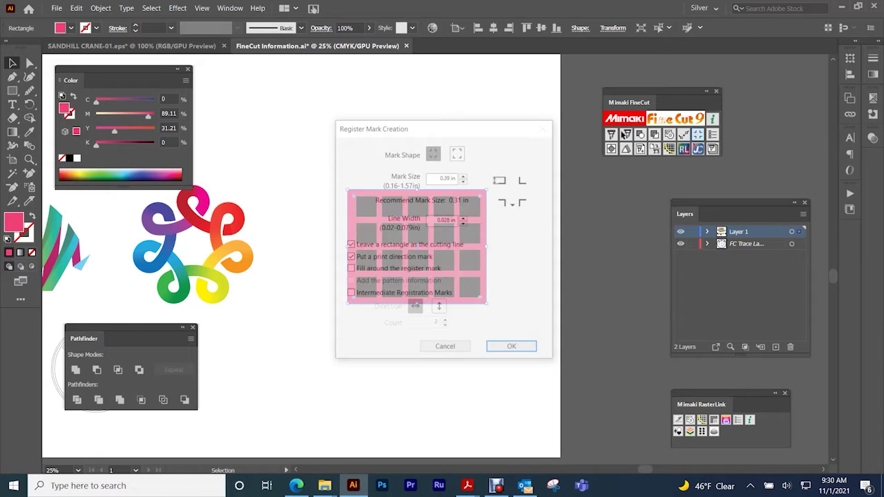
left_click_drag(416, 128, 247, 119)
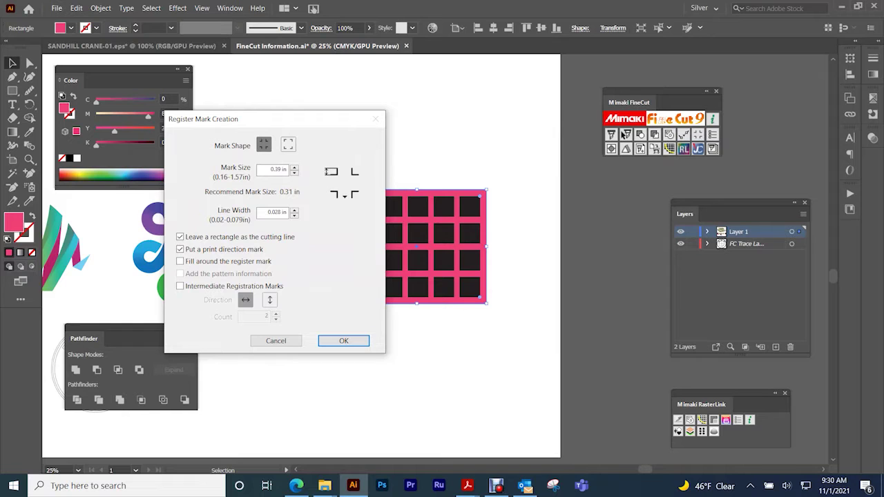
left_click_drag(269, 121, 242, 114)
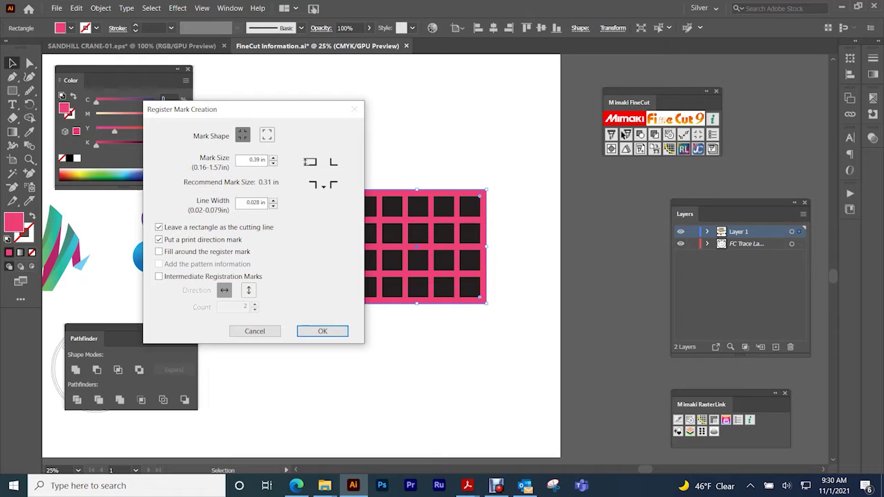
- Preview the second register mark shape and return to the first shape
left_click(266, 135)
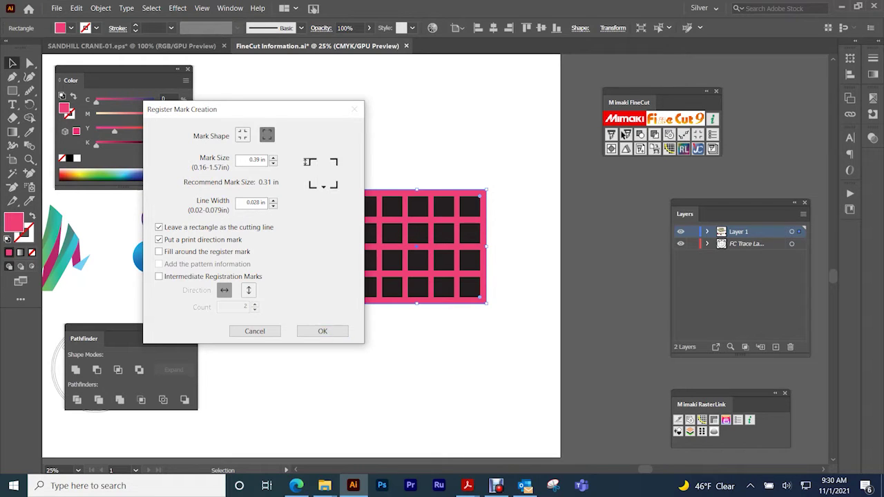
left_click(243, 135)
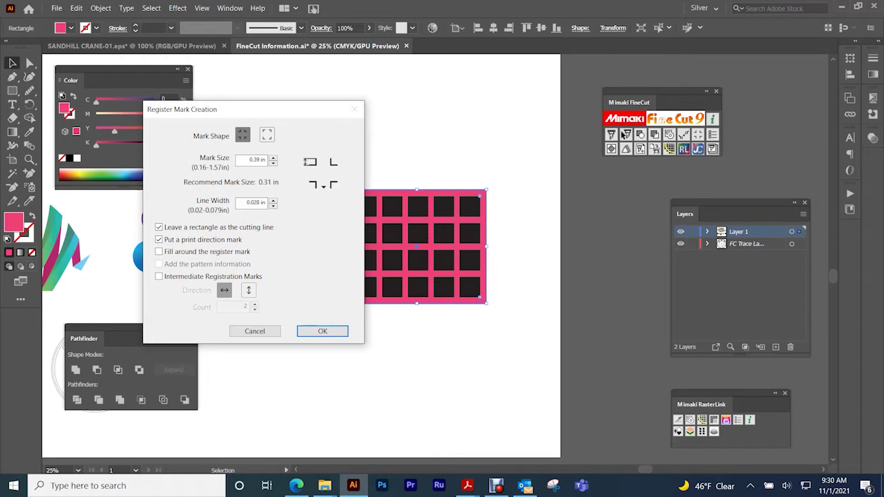
left_click_drag(251, 111, 272, 105)
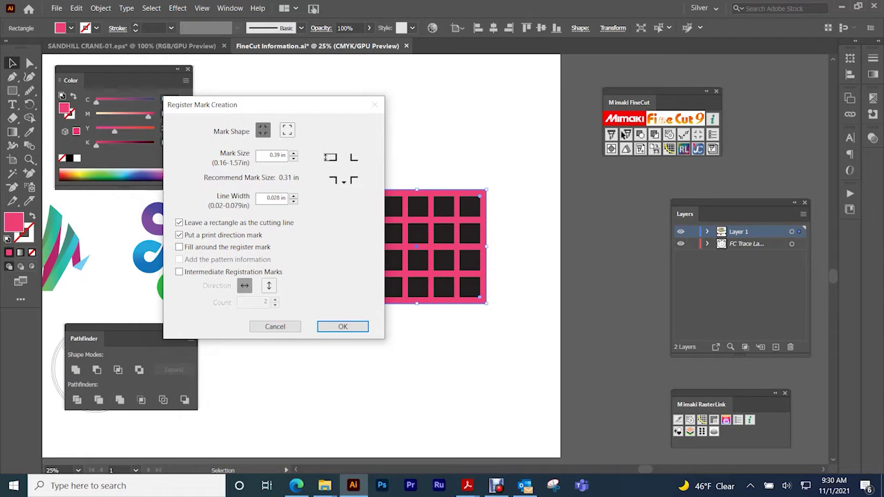
left_click_drag(293, 106, 303, 107)
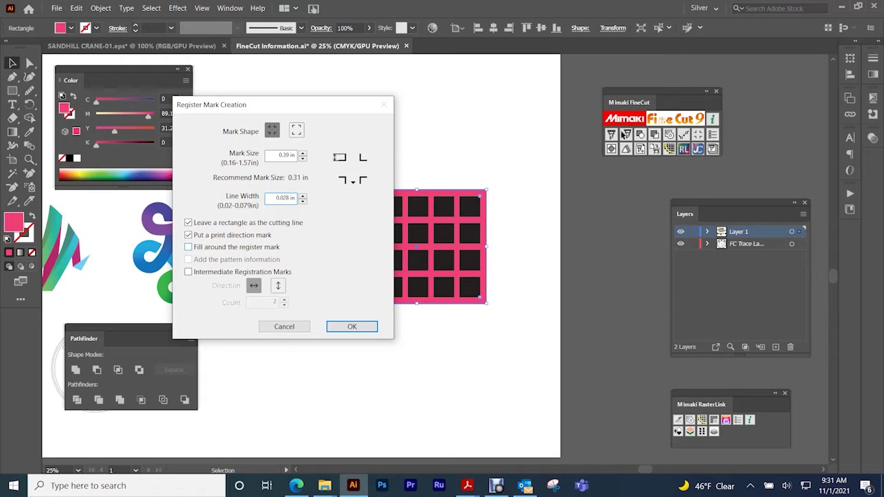
- Create the register marks with the area around them filled, a print direction mark, and the rectangle left as the cutting line
left_click(188, 246)
left_click(189, 235)
left_click(188, 235)
left_click(351, 327)
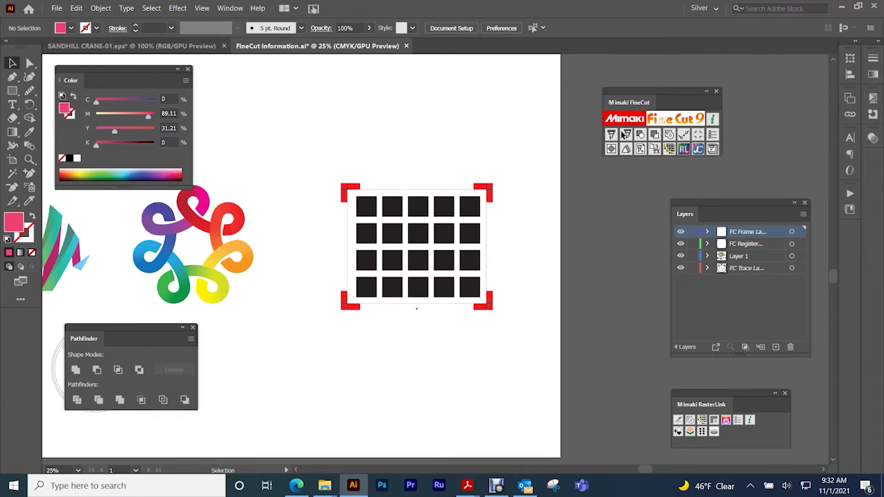
- Move the Layers panel beside the grid, and hide and reshow the FC Register layer to check the marks
left_click_drag(732, 204, 613, 184)
left_click(627, 225)
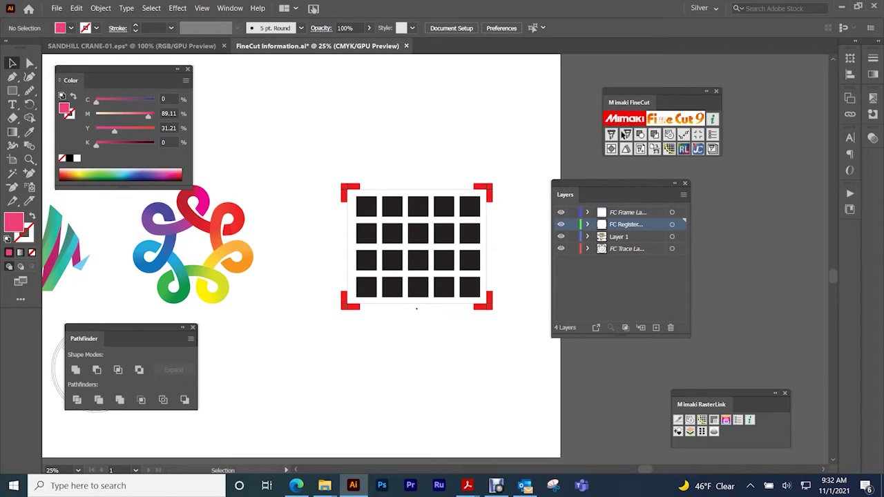
left_click(561, 224)
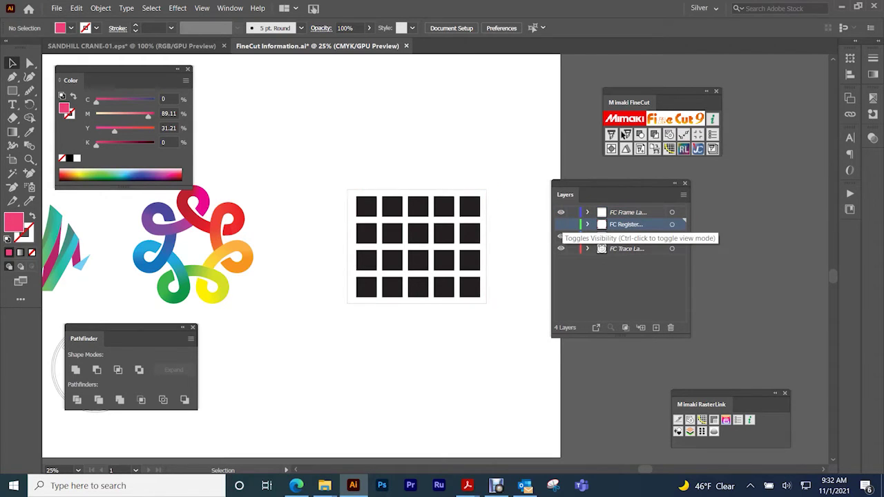
left_click(561, 224)
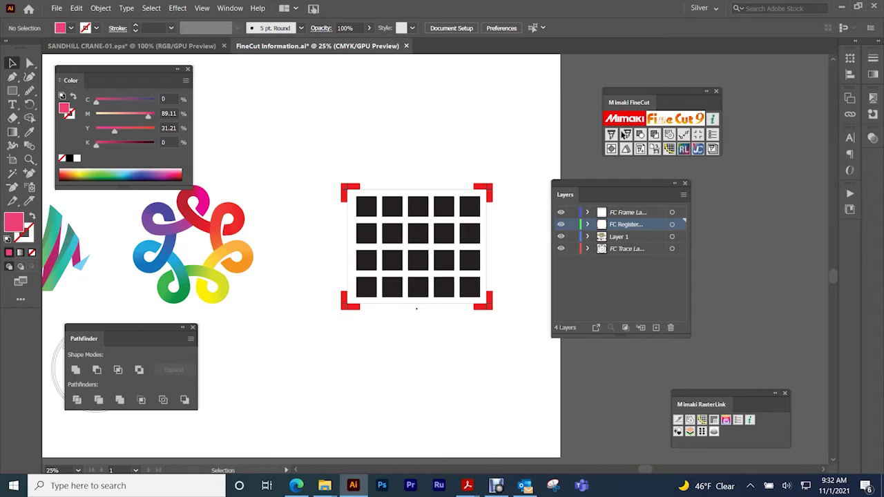
- Select the thin cutting rectangle around the grid and view the layer options of FC Frame Layer1 without changes
left_click(422, 189)
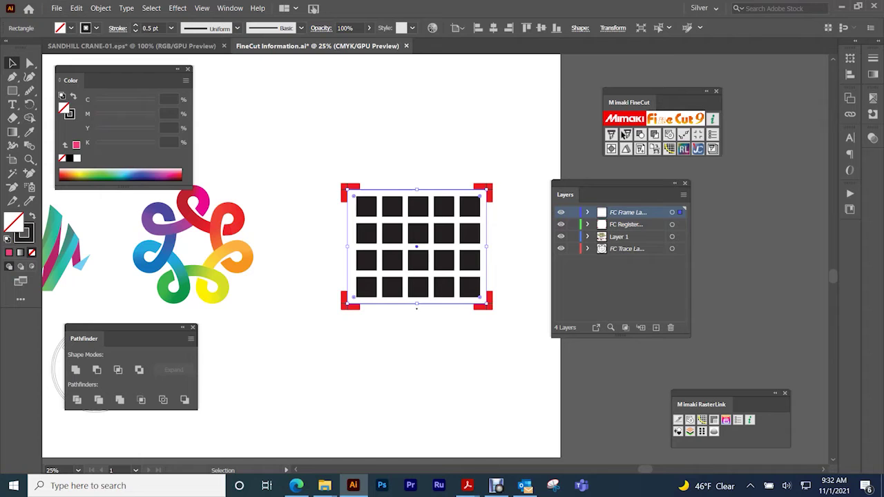
double_click(602, 212)
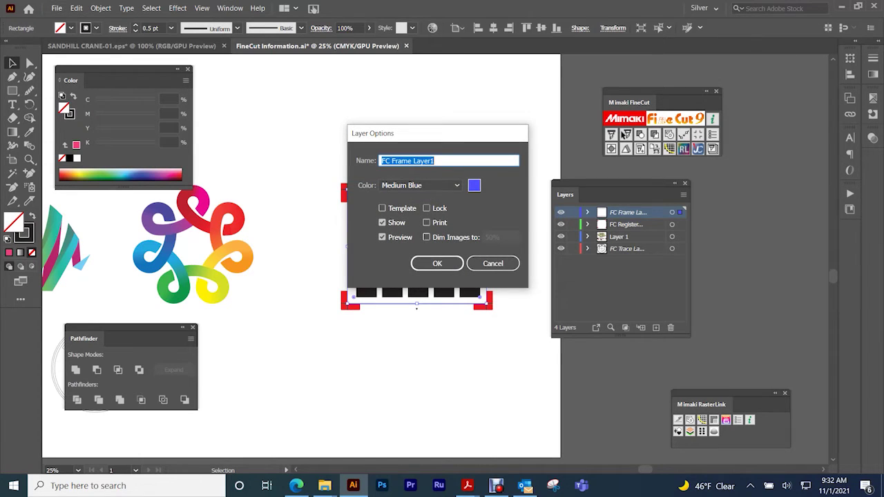
left_click(437, 263)
key("ctrl+shift+a")
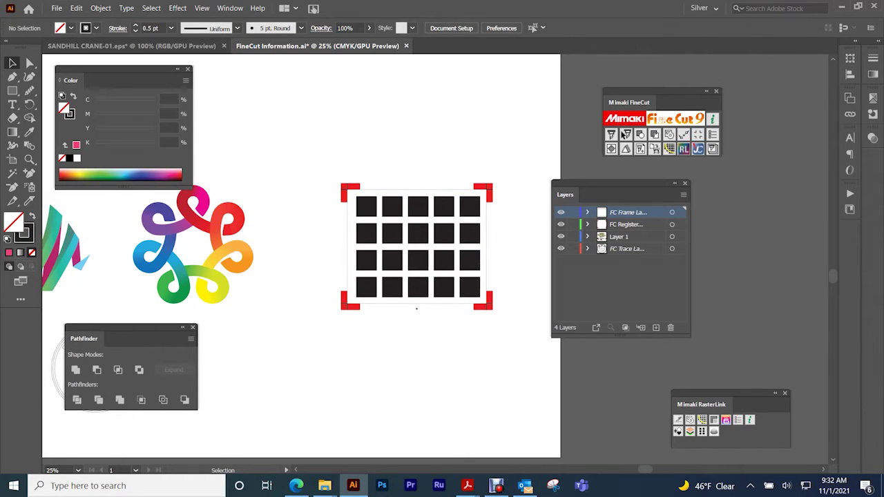
- Select all the black squares in the grid together, leaving the register marks and cutting rectangle unselected
left_click_drag(338, 255, 390, 277)
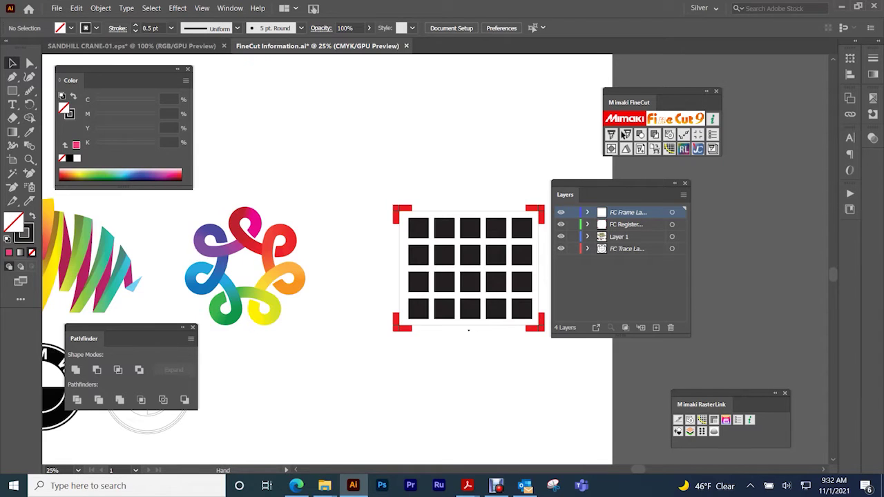
key("ctrl+minus")
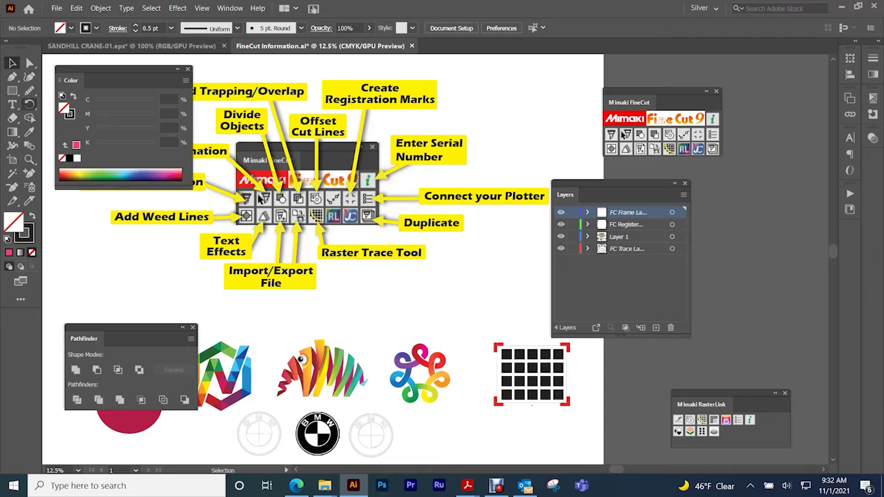
left_click(29, 159)
left_click(521, 368)
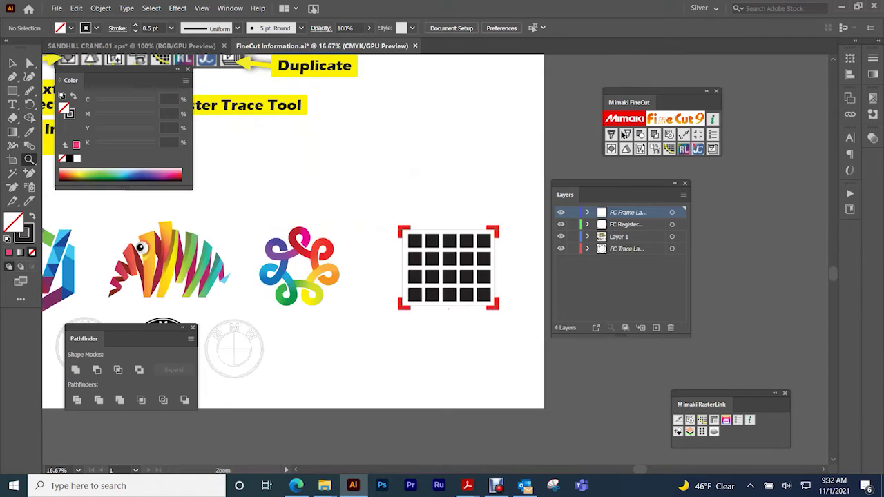
left_click(462, 268)
left_click(410, 267)
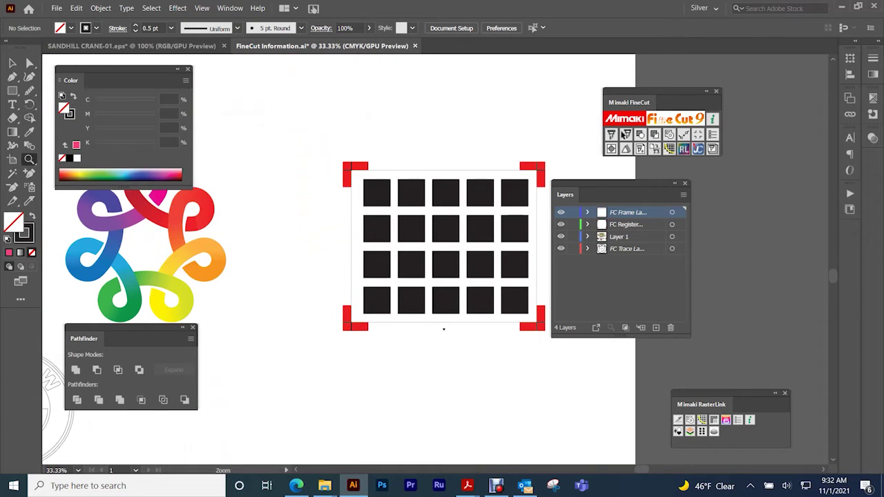
key("v")
left_click(296, 183)
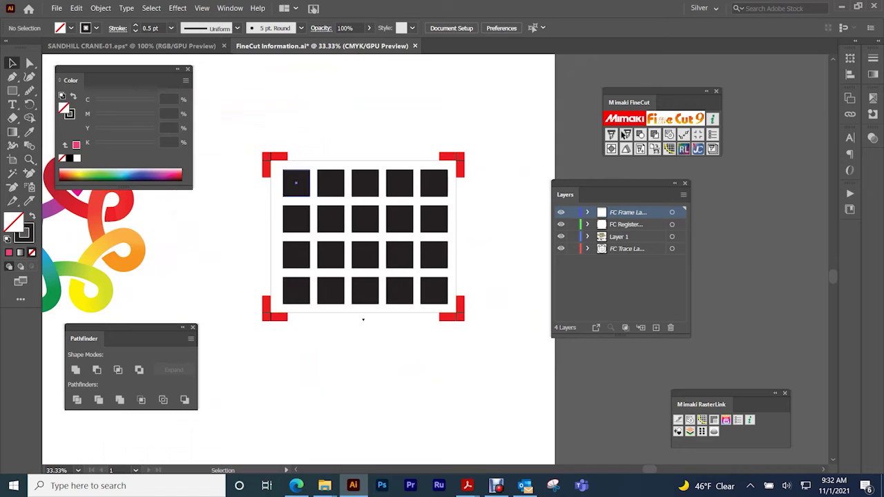
left_click(331, 183, "shift")
left_click(365, 183, "shift")
left_click(400, 183, "shift")
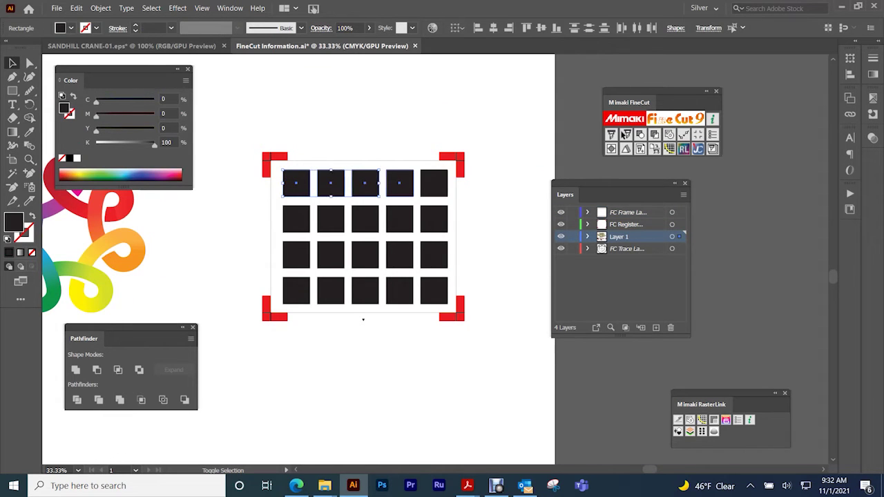
left_click(434, 183, "shift")
left_click(434, 218, "shift")
left_click(400, 218, "shift")
left_click(366, 218, "shift")
left_click(331, 219, "shift")
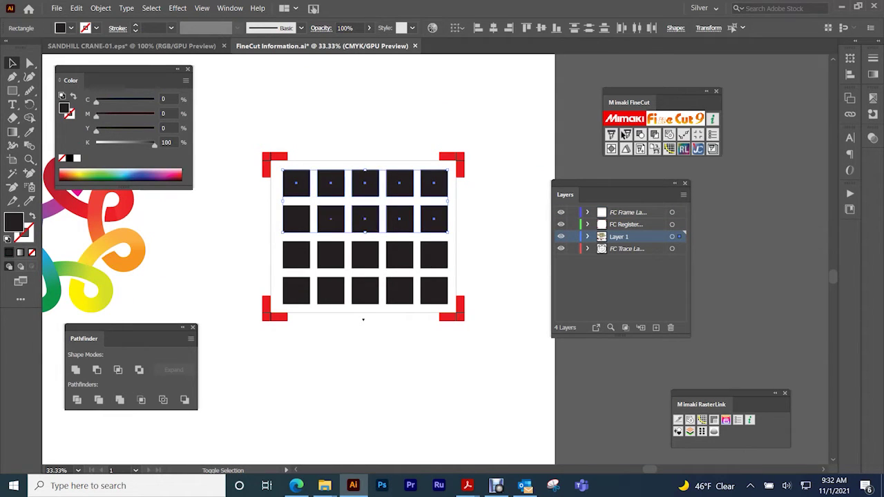
left_click(297, 219, "shift")
left_click(296, 255, "shift")
left_click(331, 255, "shift")
left_click(365, 255, "shift")
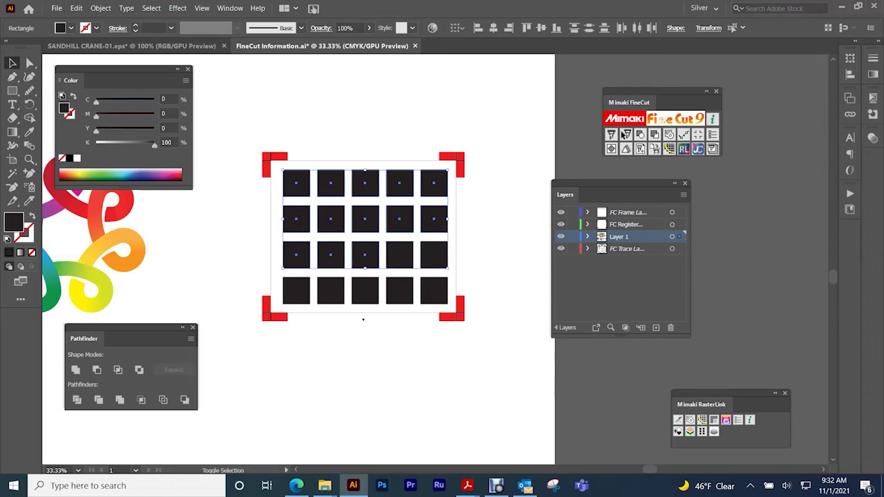
left_click(401, 255, "shift")
left_click(435, 255, "shift")
left_click(434, 291, "shift")
left_click(400, 291, "shift")
left_click(366, 291, "shift")
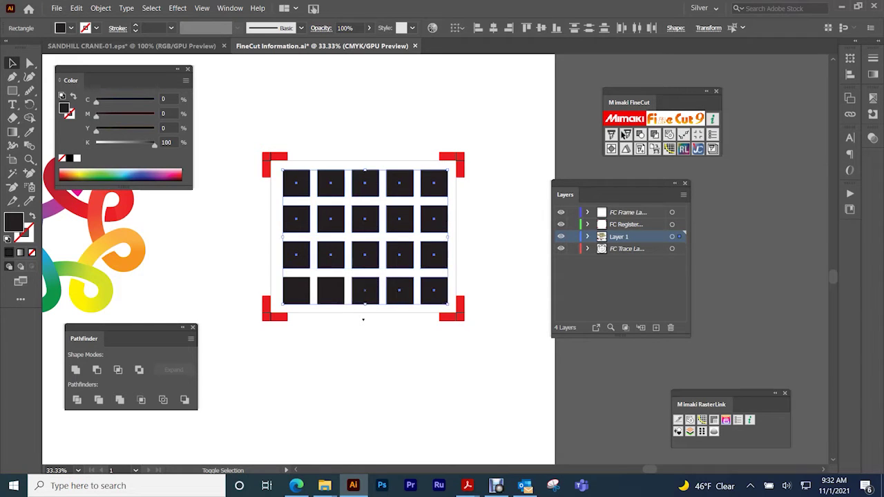
left_click(331, 291, "shift")
- Extract cut frames from the selected squares with offset 0, Round joins and Extract the Inside enabled
left_click(626, 134)
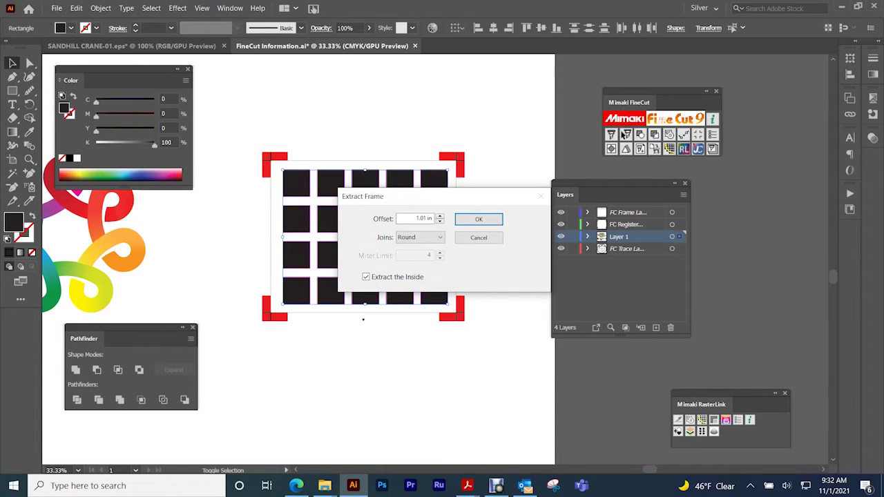
left_click_drag(427, 198, 406, 94)
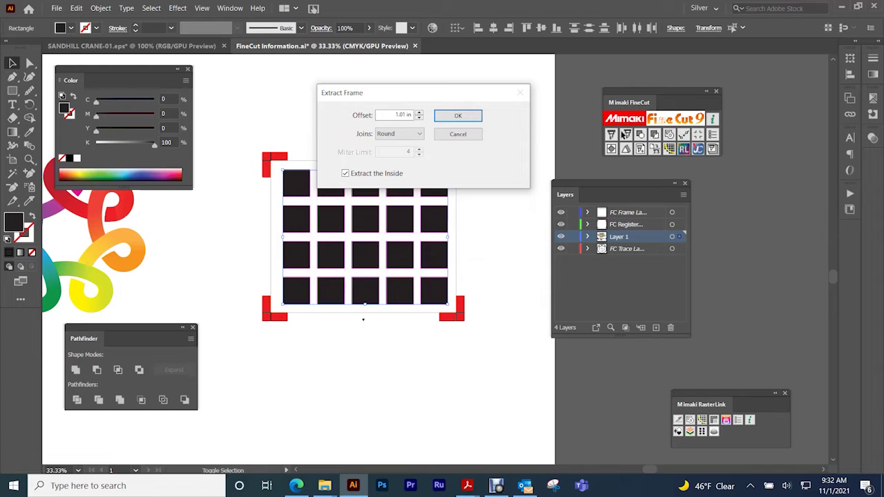
double_click(404, 114)
type("0")
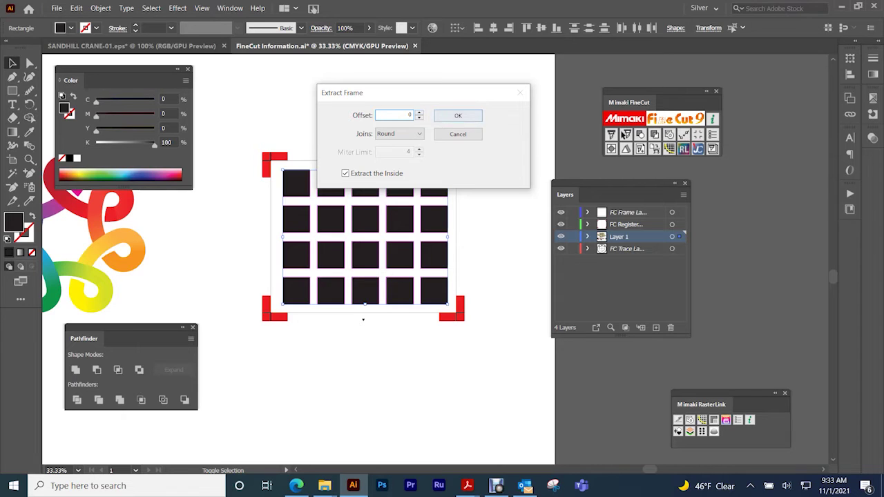
key("Return")
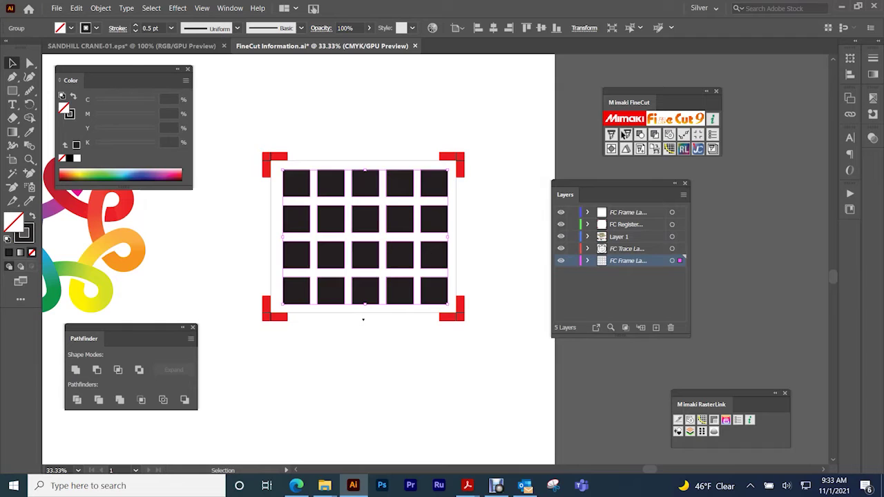
- Deselect the artwork and hide every layer except the new frame layer holding the squares' cut lines
left_click_drag(615, 183, 607, 177)
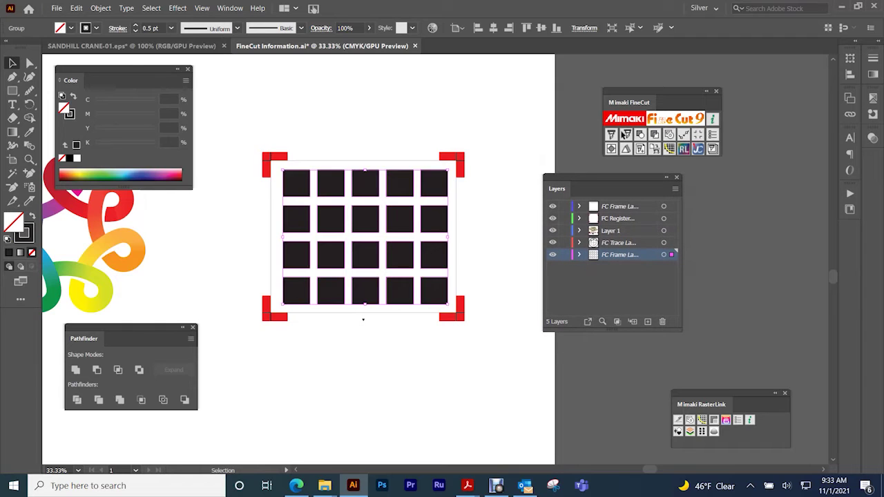
key("ctrl+shift+a")
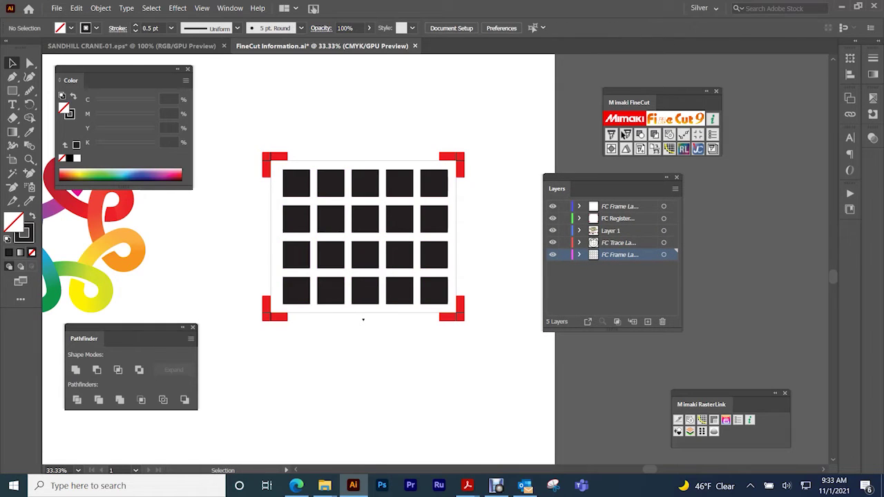
left_click(553, 243)
left_click(552, 231)
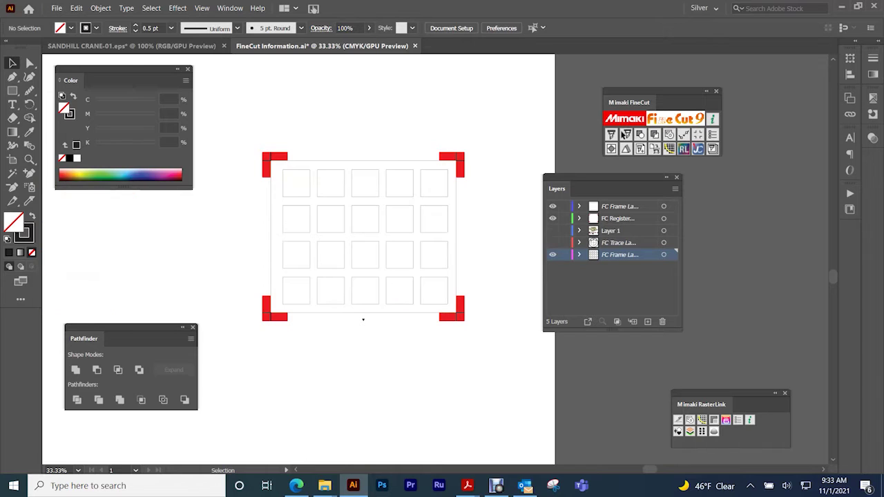
left_click(553, 218)
left_click(553, 207)
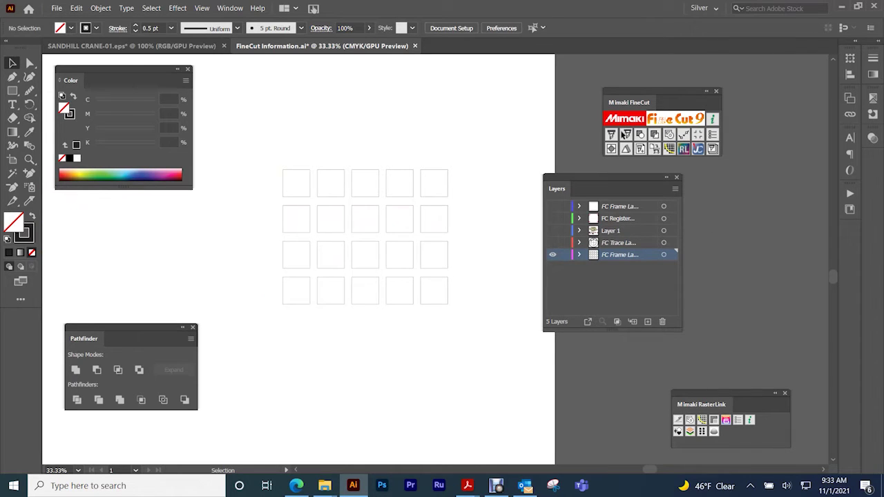
- Highlight all the squares' cut lines on the visible frame layer for inspection, and clear the selection
key("ctrl+a")
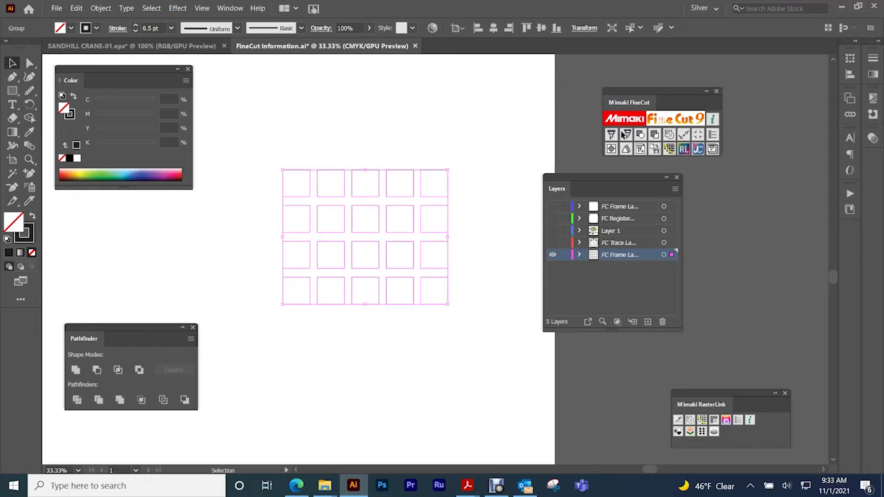
key("ctrl+shift+a")
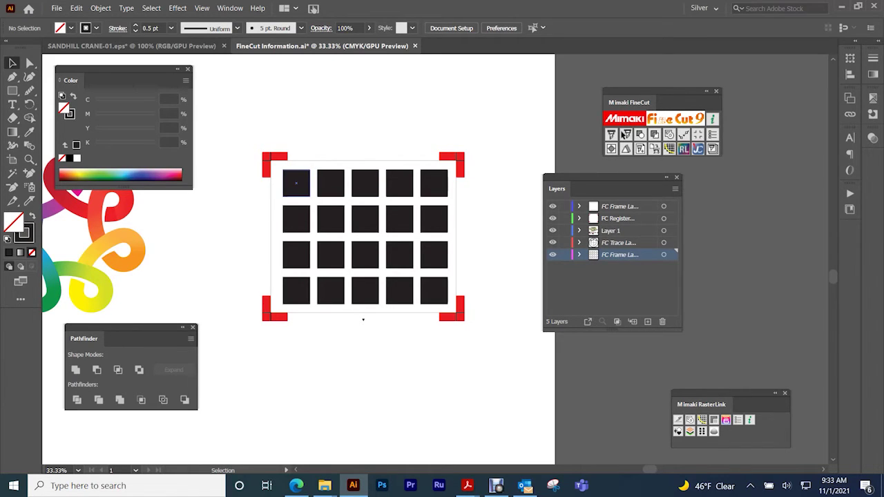
- Select all the black squares in the four-row grid together, with the squares' existing frame layer hidden
left_click(297, 182)
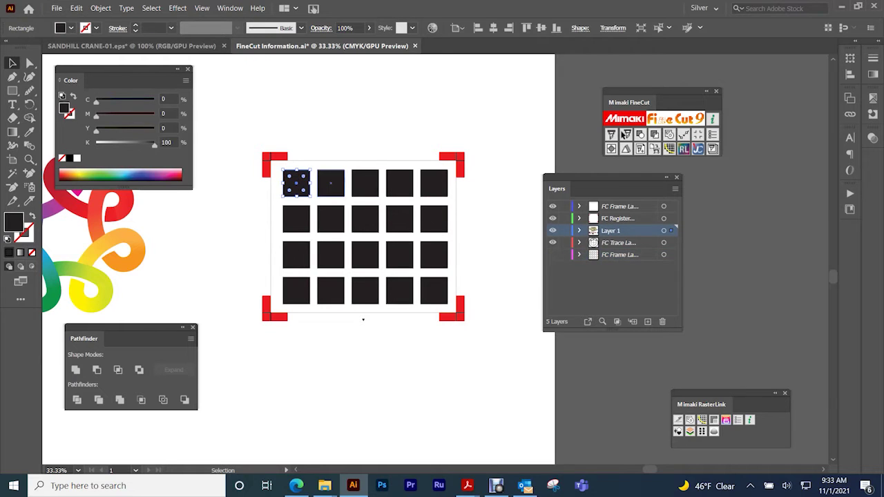
left_click(331, 183, "shift")
left_click(365, 184, "shift")
left_click(399, 183, "shift")
left_click(434, 183, "shift")
left_click(434, 219, "shift")
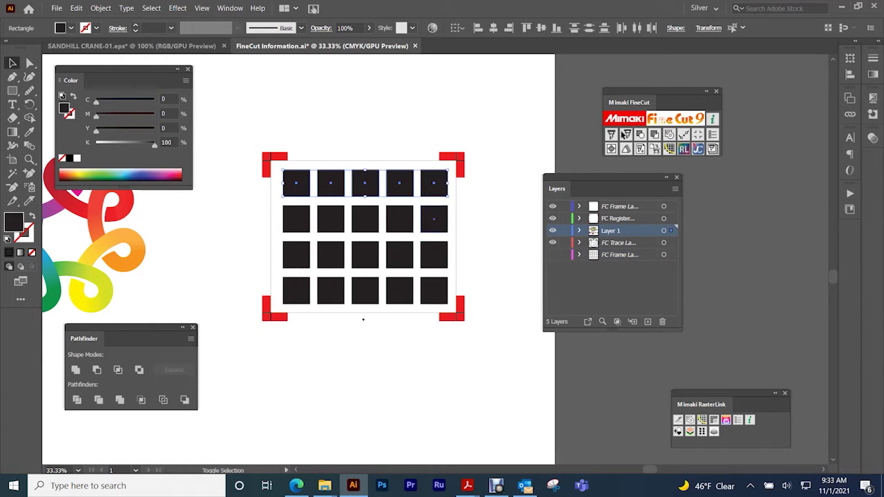
left_click(400, 219, "shift")
left_click(365, 219, "shift")
left_click(331, 219, "shift")
left_click(297, 219, "shift")
left_click(297, 255, "shift")
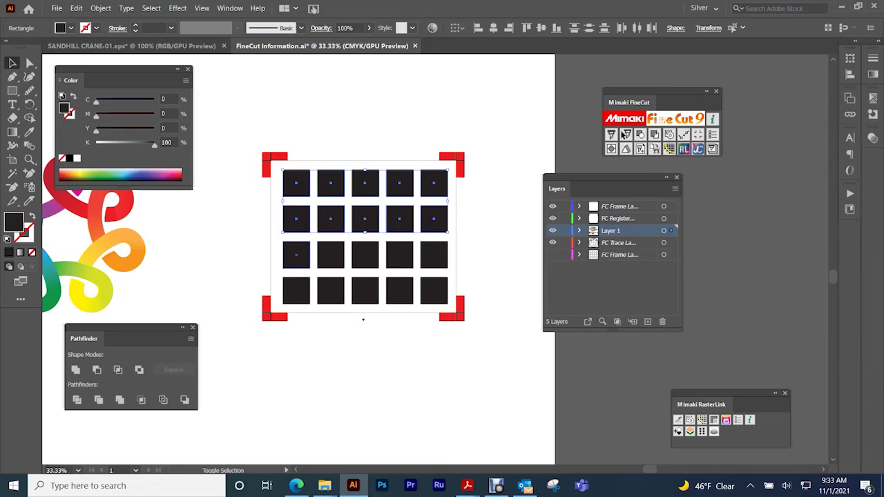
left_click(331, 255, "shift")
left_click(365, 255, "shift")
left_click(399, 254, "shift")
left_click(433, 255, "shift")
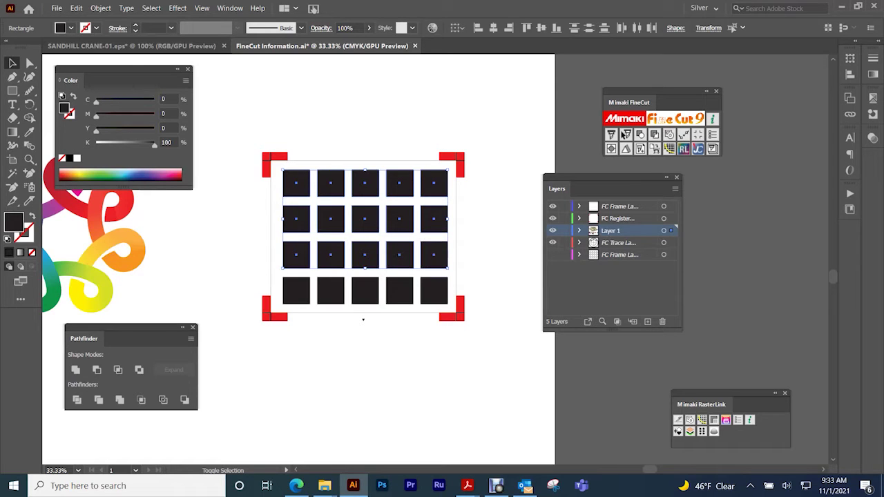
left_click(434, 291, "shift")
left_click(399, 290, "shift")
left_click(365, 291, "shift")
left_click(331, 291, "shift")
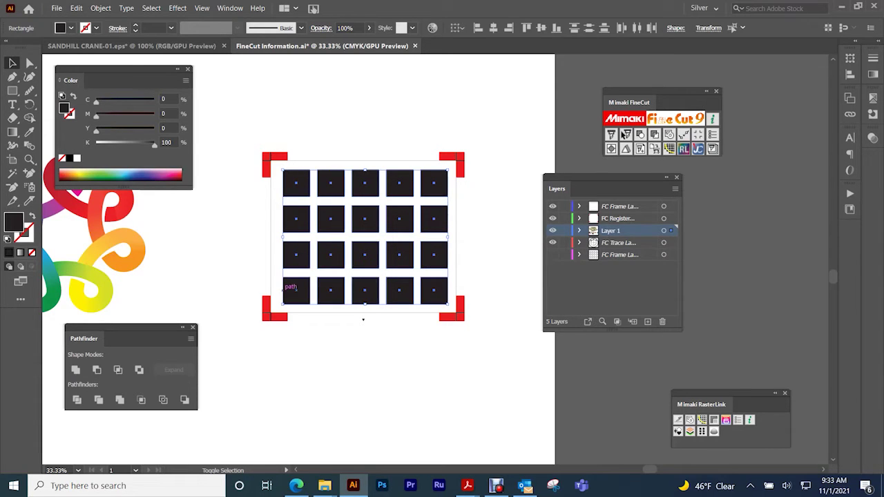
left_click(296, 291, "shift")
- Try extracting cut frames inside the selected squares with offset -0.125 in and Round joins, and undo the extraction
left_click(670, 135)
left_click(626, 135)
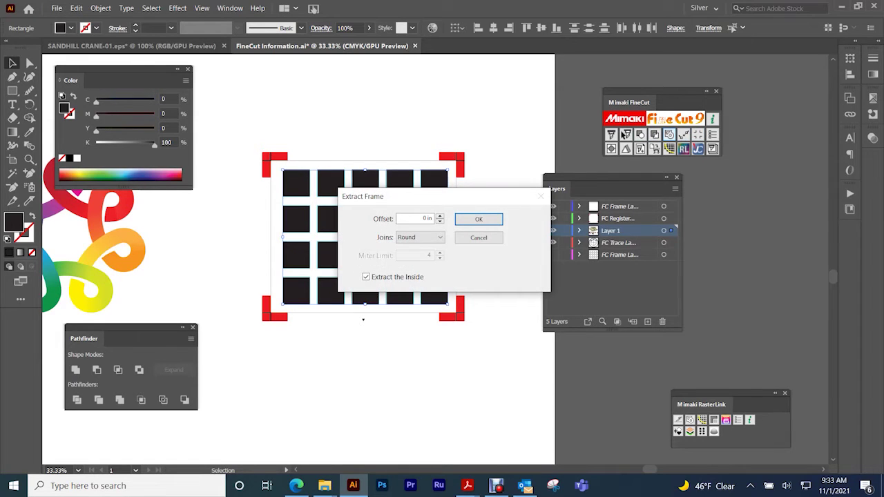
type("-.125")
key("Return")
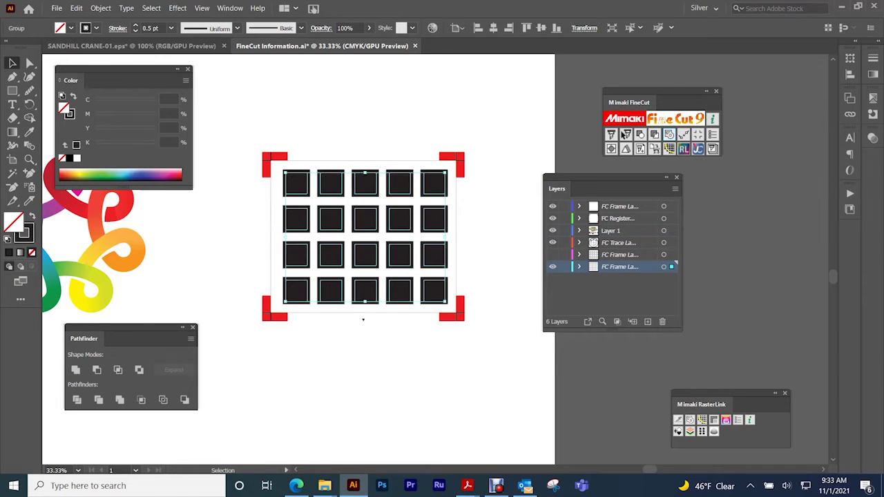
key("ctrl+z")
key("ctrl+z")
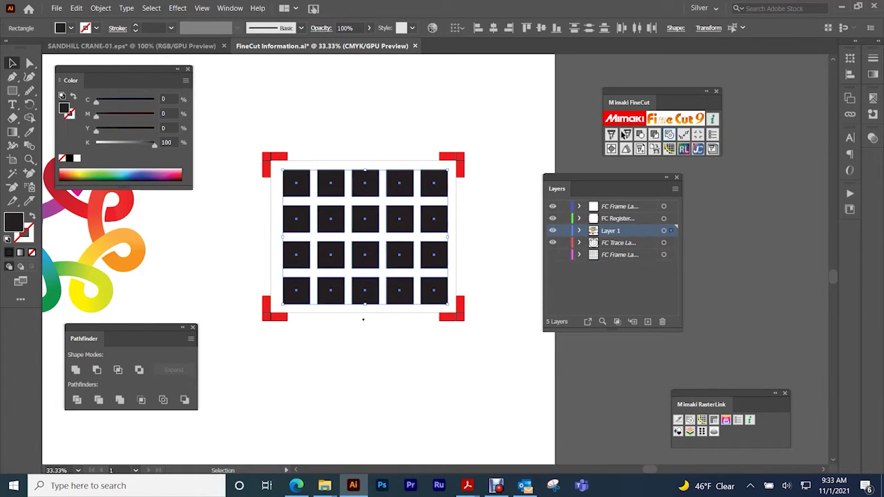
- Try extracting cut frames outside the squares with offset 0.13 in and Round joins, and undo the extraction
left_click(654, 135)
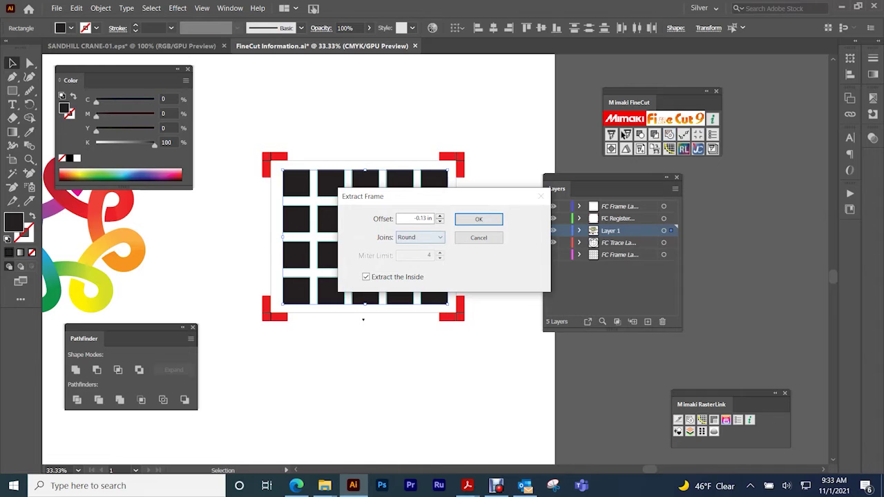
left_click(414, 218)
key("Return")
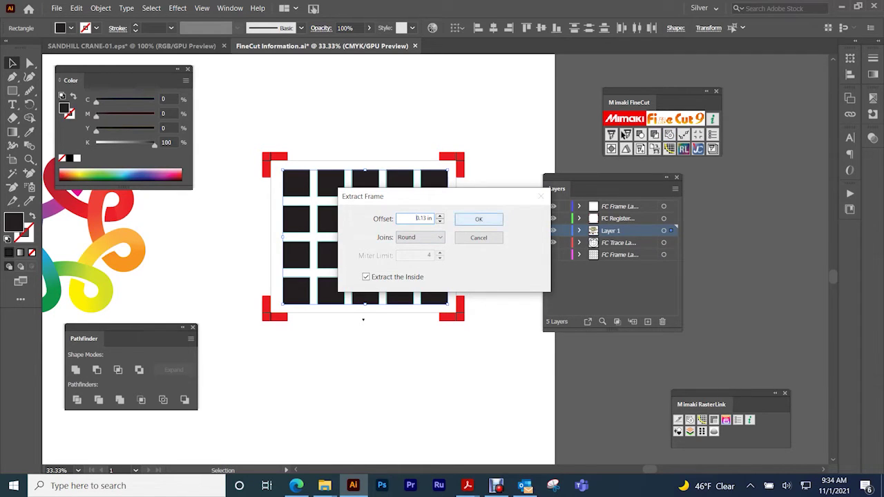
key("ctrl+shift+a")
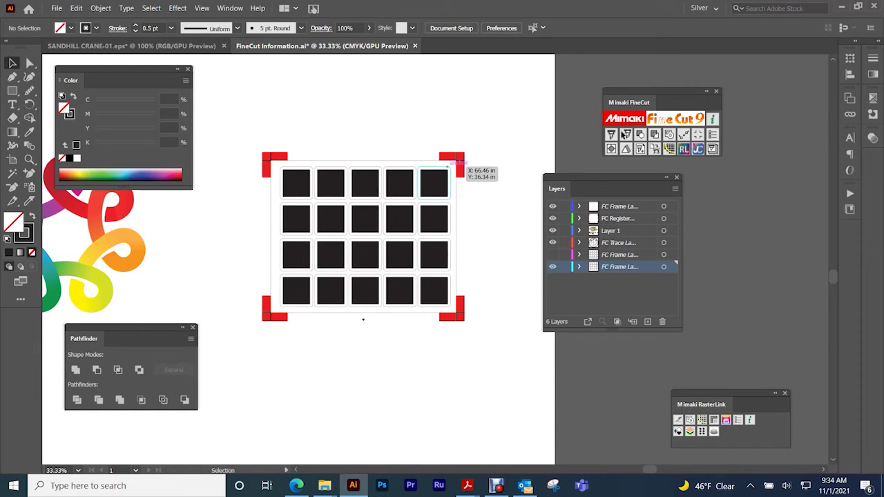
key("ctrl+z")
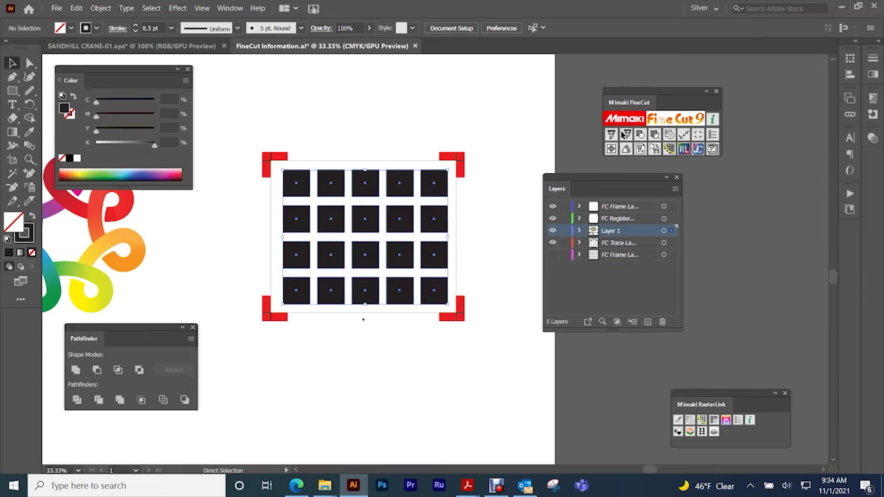
- Extract cut frames from the selected squares with offset 0.13 in, Miter joins and miter limit 4, and clear the selection
left_click(669, 134)
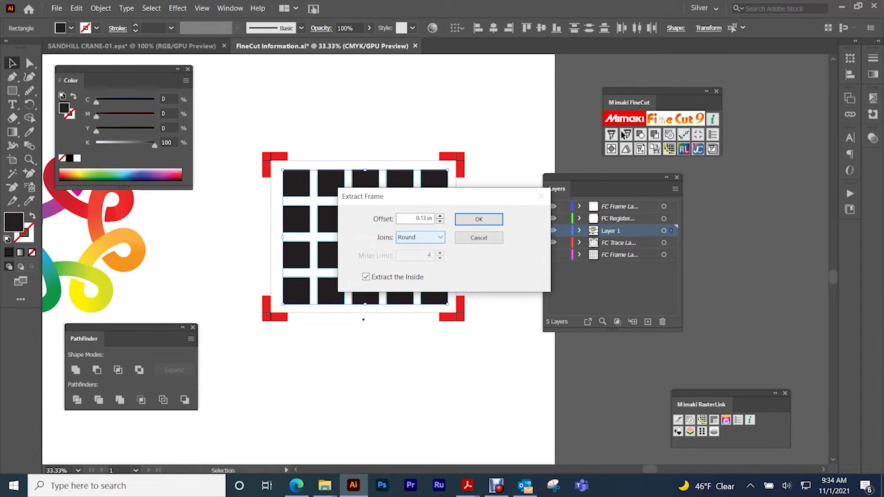
left_click(420, 237)
left_click(415, 247)
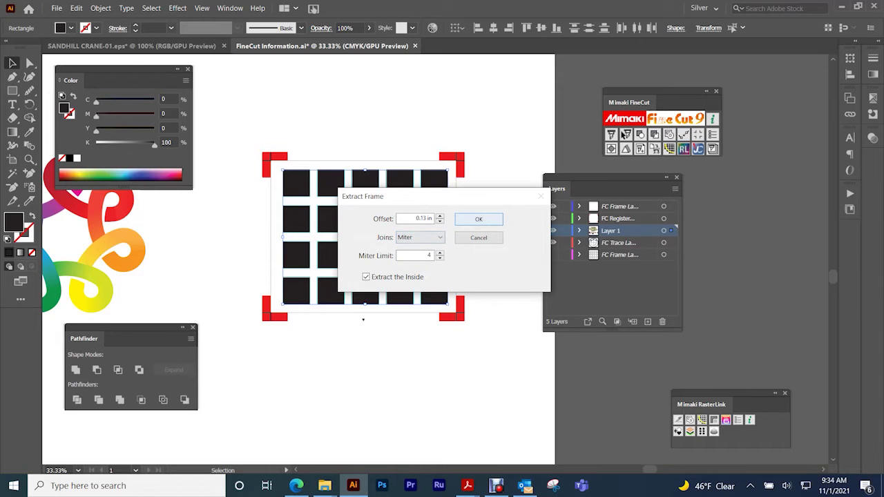
key("Return")
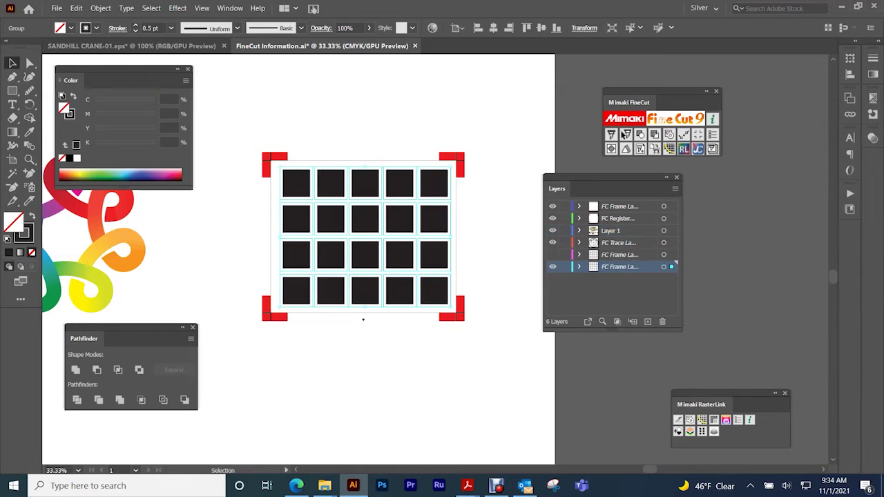
key("ctrl+shift+a")
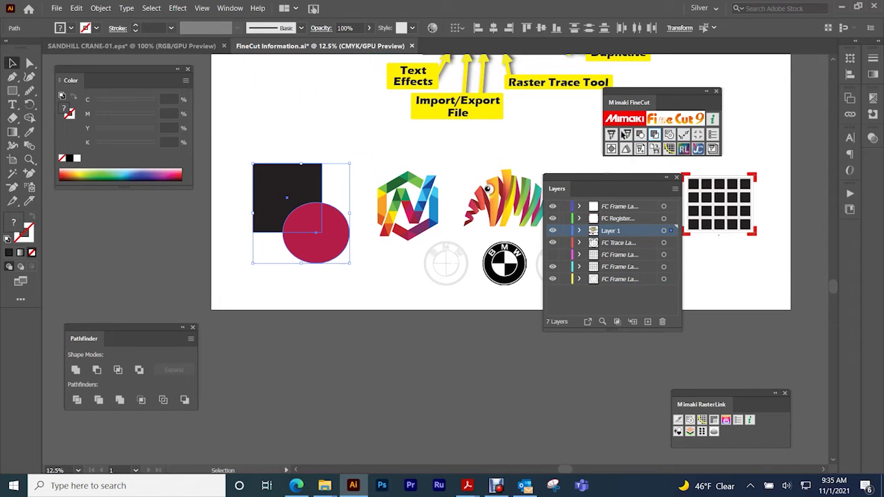
- View the Trapping settings for the selected black square and crimson circle, and close them without applying
left_click(626, 134)
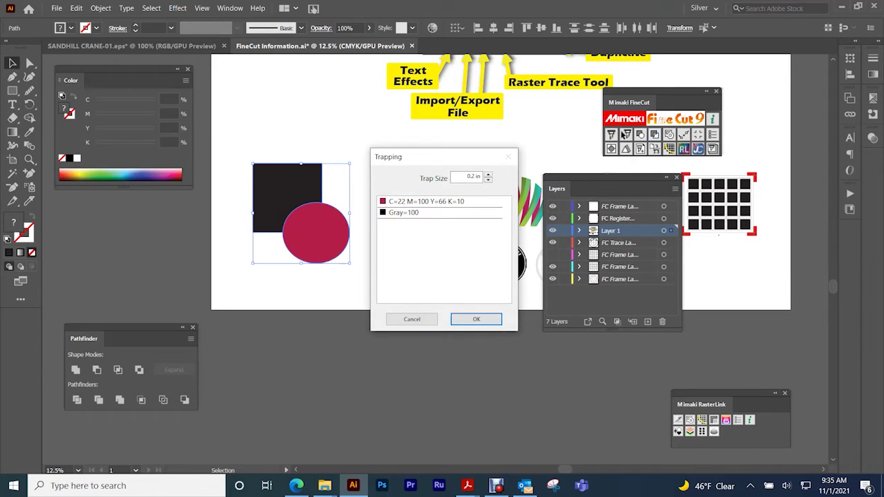
left_click_drag(406, 161, 403, 159)
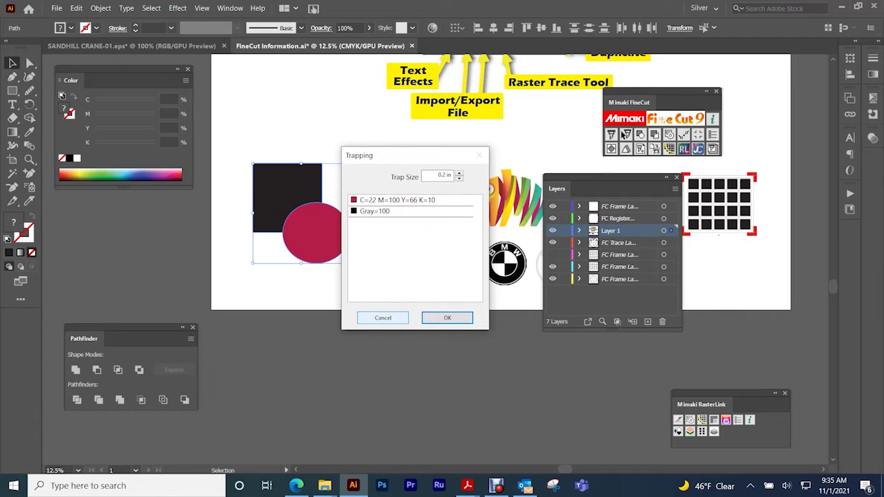
left_click(383, 318)
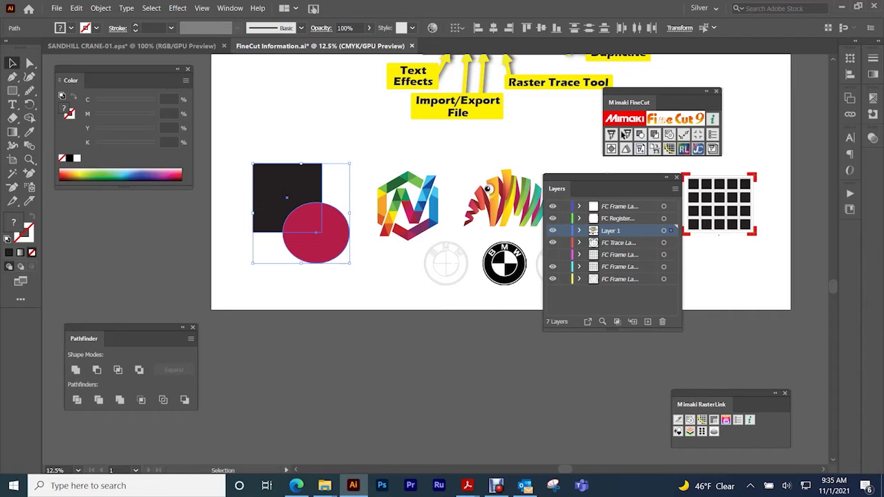
- Try moving the black square and crimson circle together as one group, and undo the move and grouping
left_click_drag(318, 235, 285, 279)
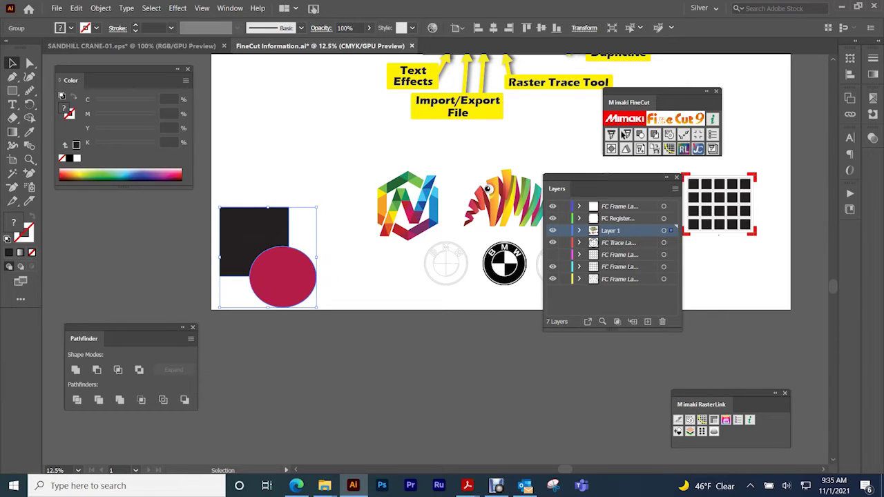
key("ctrl+z")
key("ctrl+z")
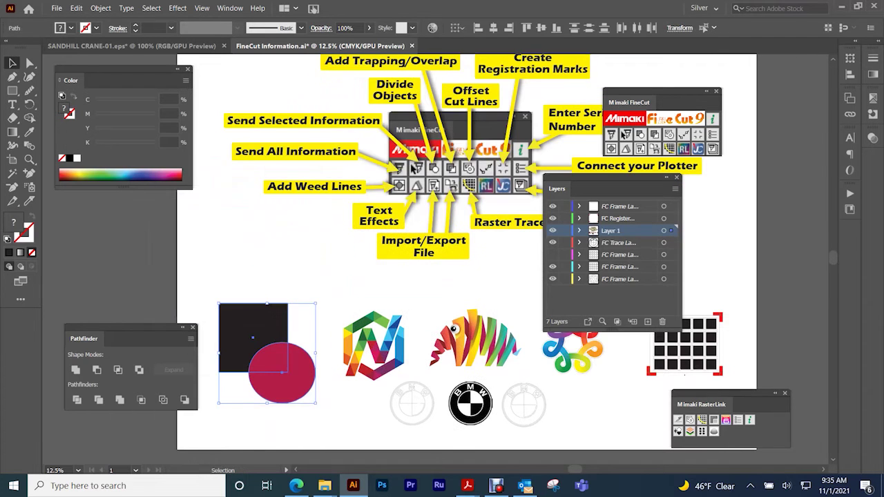
- Move the black square on its own to examine how it overlaps the circle, and undo the move
left_click(304, 319)
left_click_drag(268, 323, 262, 308)
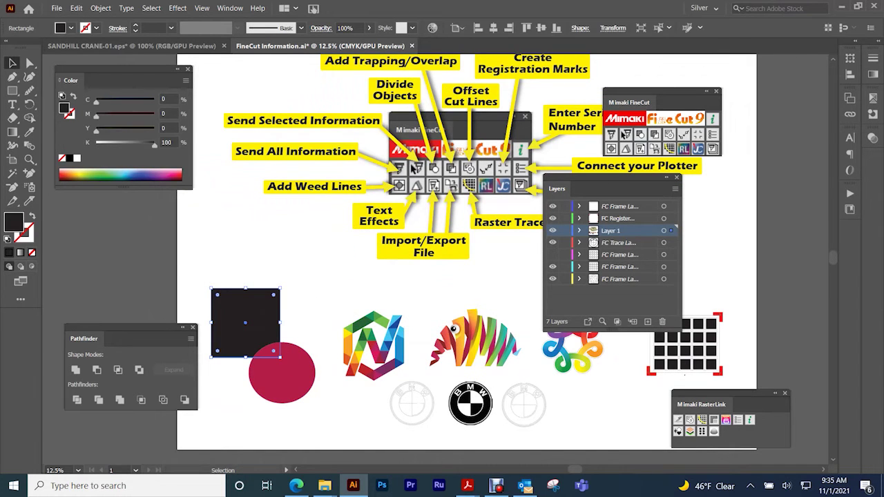
key("ctrl+z")
key("ctrl+z")
key("ctrl+z")
key("ctrl+z")
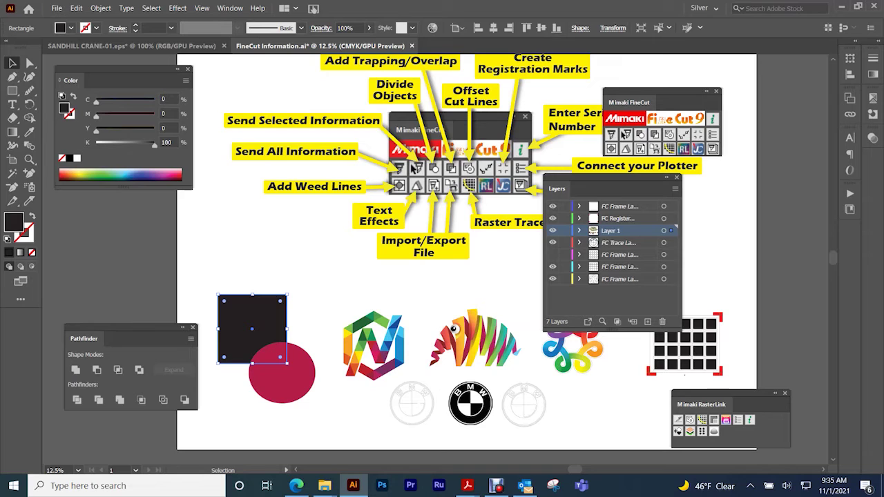
- Select the black square and crimson circle together and cut the circle's overlap out of the square
left_click(302, 274)
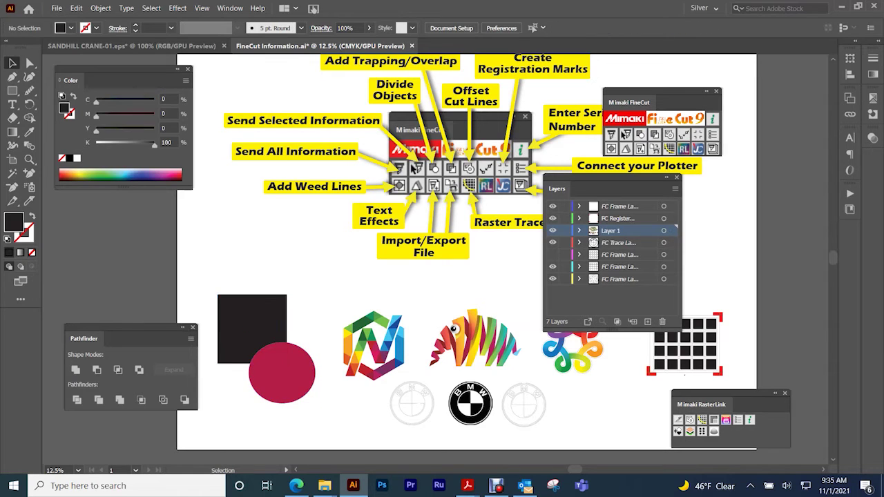
left_click_drag(302, 275, 250, 377)
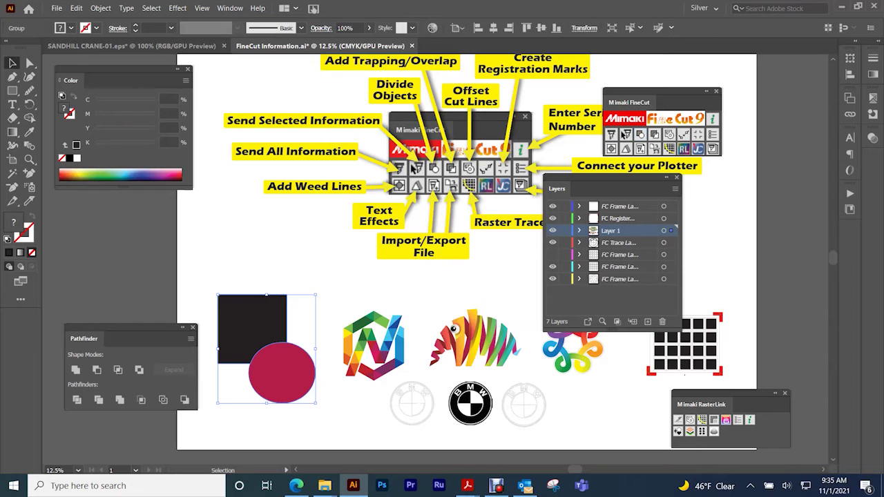
- Pull the cut square and the circle apart individually to inspect the cut-out, and undo both moves
key("a")
left_click(301, 280)
left_click_drag(255, 309, 235, 271)
left_click_drag(292, 369, 341, 398)
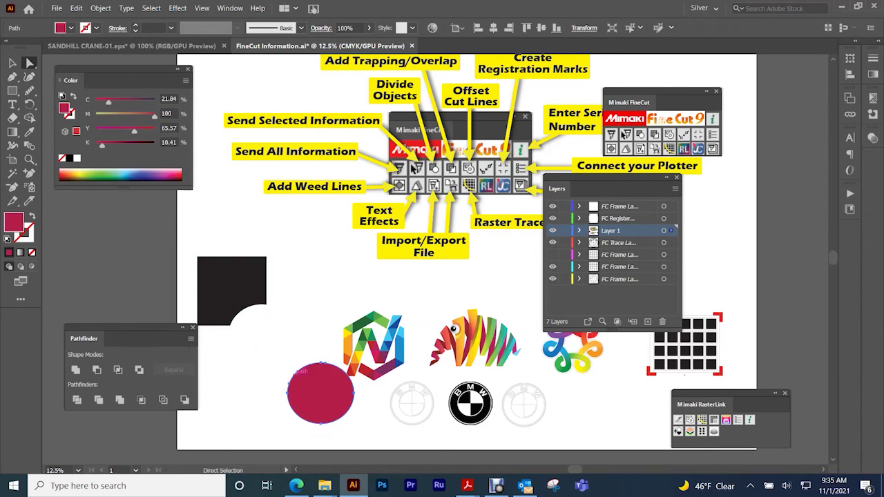
key("ctrl+z")
key("ctrl+z")
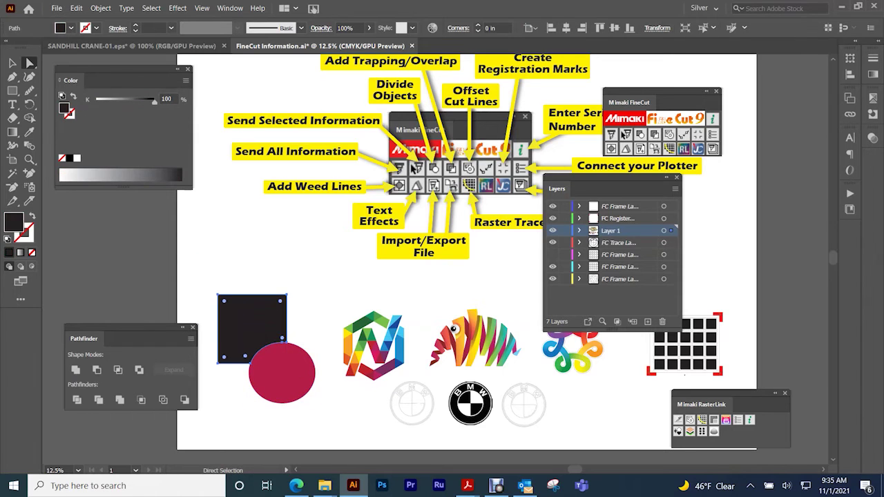
key("ctrl+z")
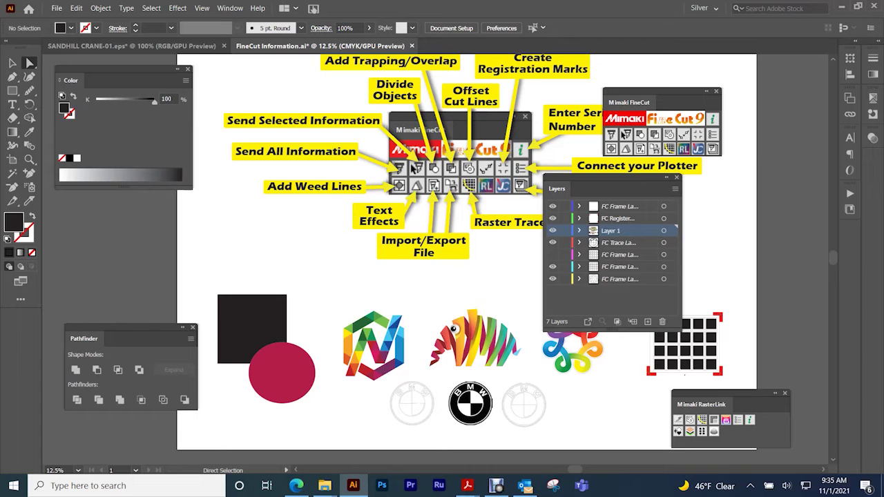
- Select the multicolored hexagonal N logo group for a close-up view
key("v")
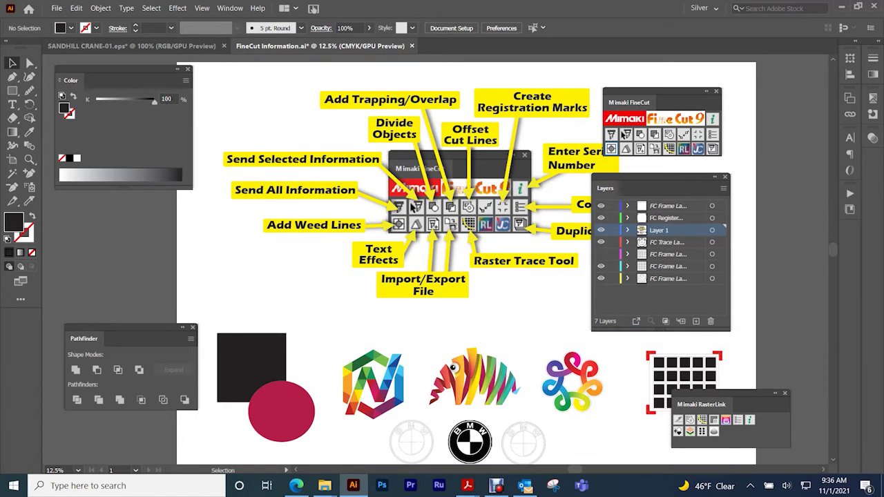
scroll(466, 262, "down", 3)
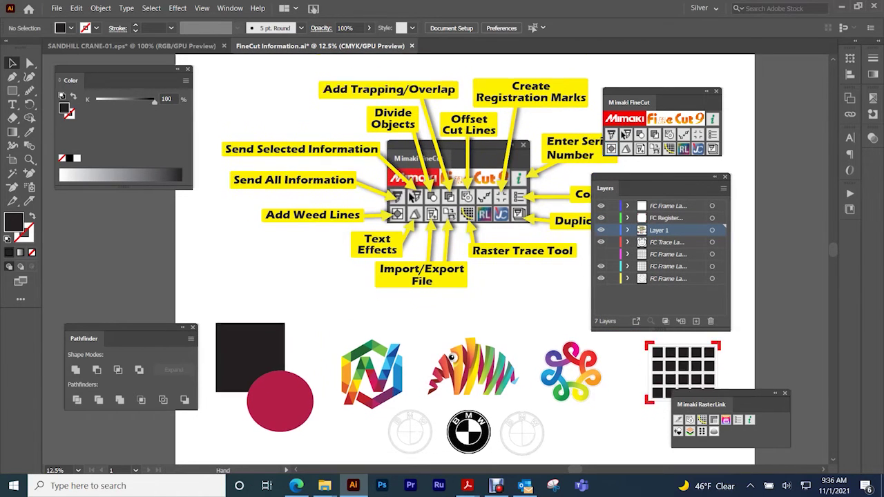
left_click_drag(344, 269, 417, 360)
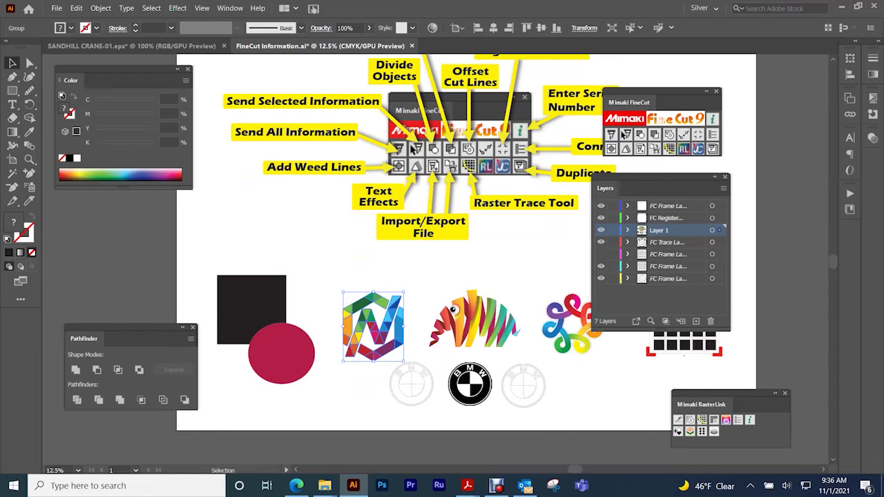
key("z")
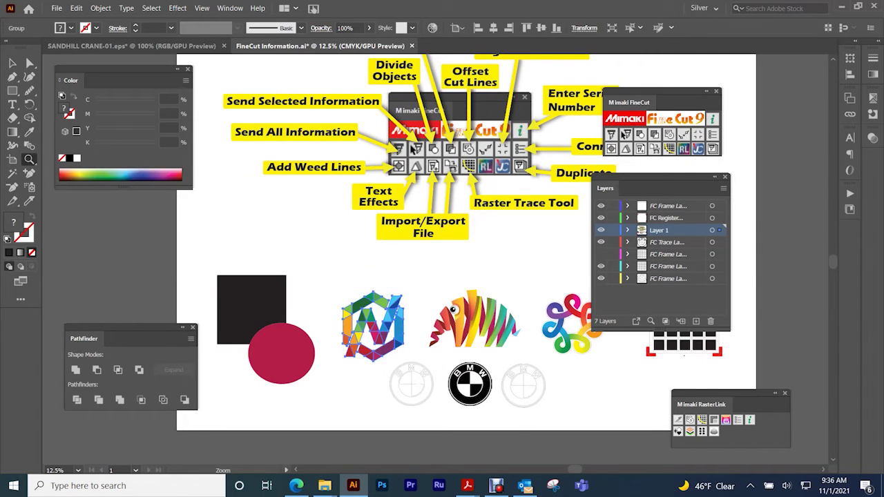
key("ctrl+equal")
key("ctrl+equal")
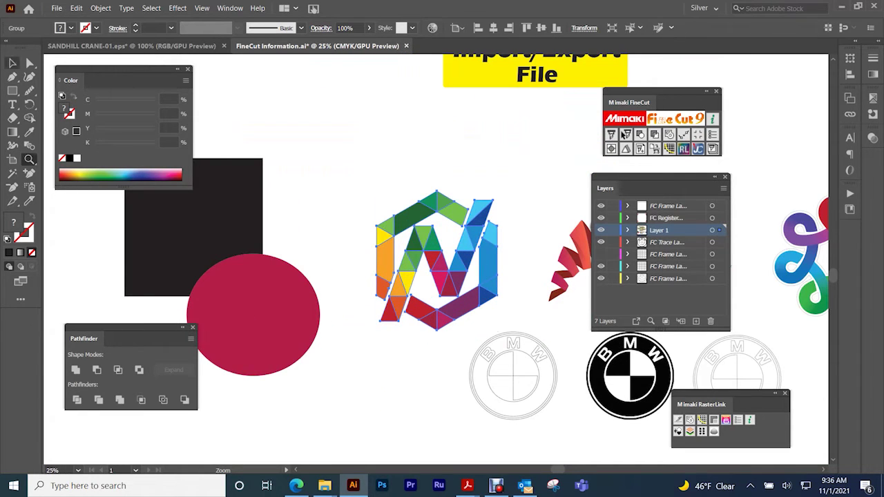
- Add weed lines around the hexagonal N logo with the Free interval, moving the horizontal line slightly below the center, and deselect the result
left_click(611, 148)
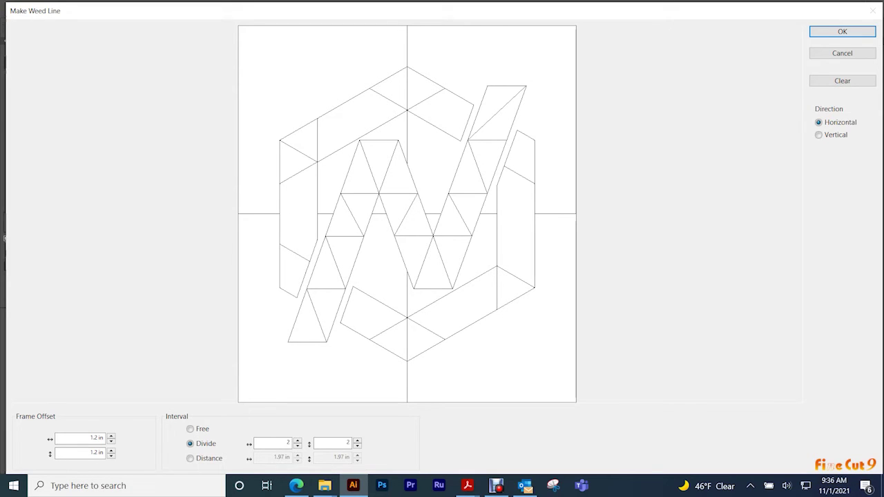
left_click(190, 429)
left_click_drag(556, 214, 556, 186)
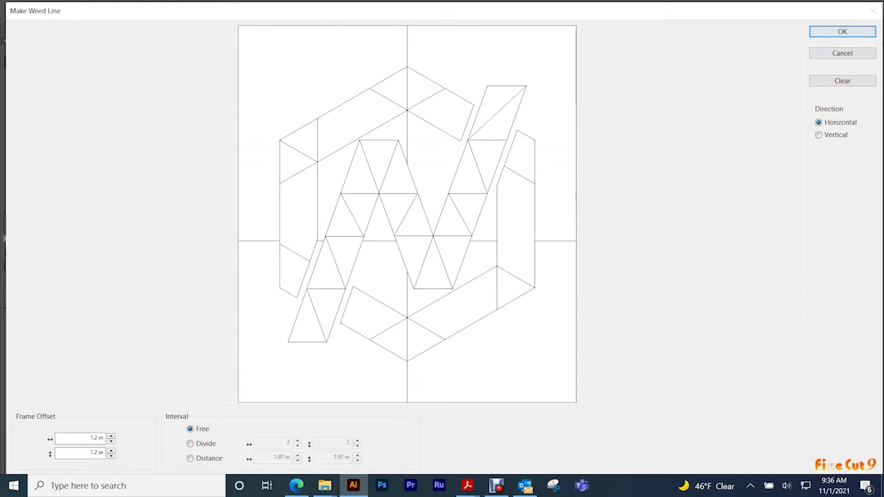
left_click(843, 32)
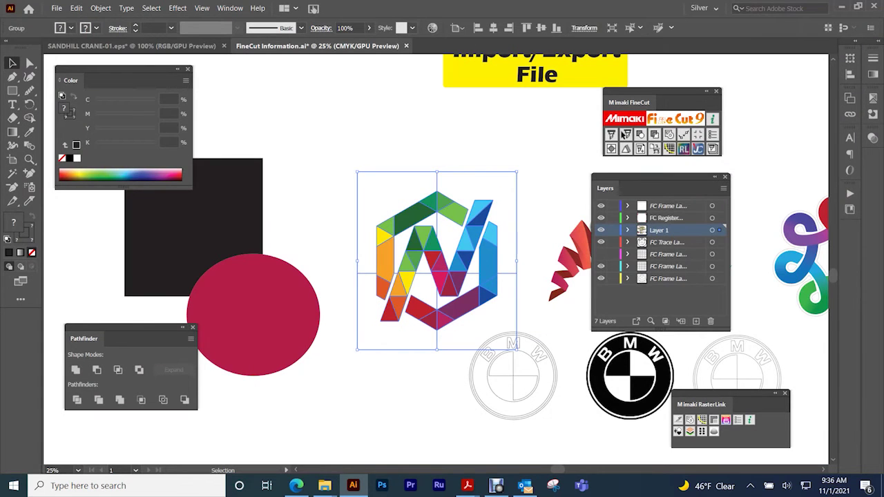
key("ctrl+shift+a")
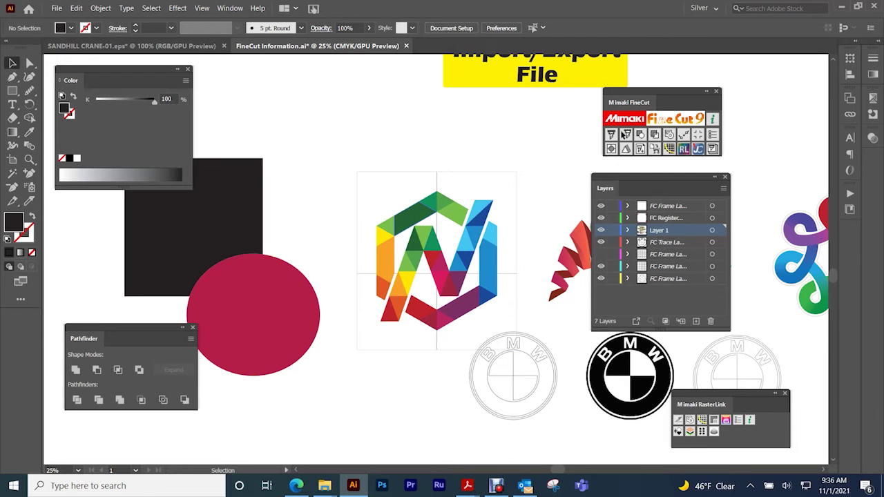
- Add a "Lorem ipsum" text line above the black square and enlarge it to about 287 pt
key("ctrl+minus")
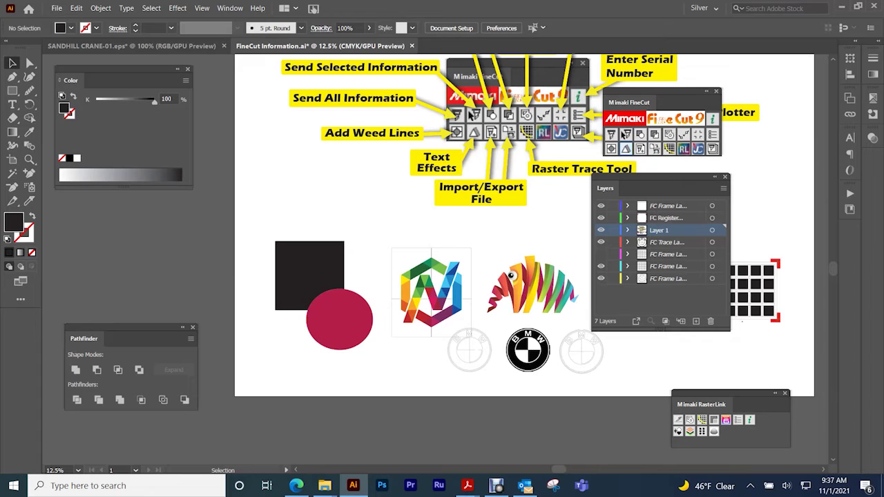
left_click(472, 112)
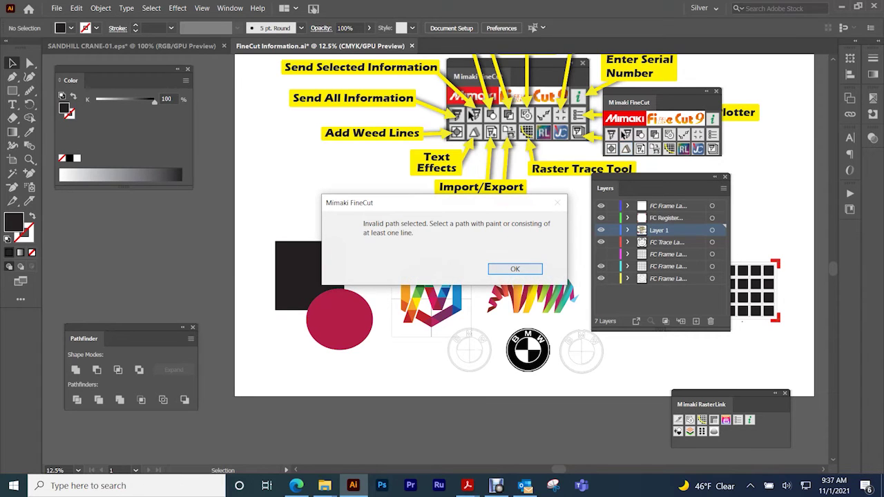
key("Return")
key("t")
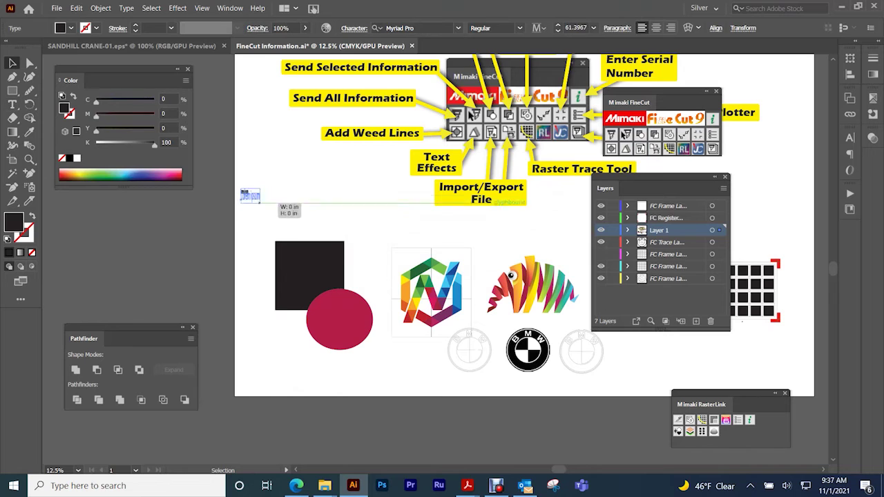
left_click(242, 213)
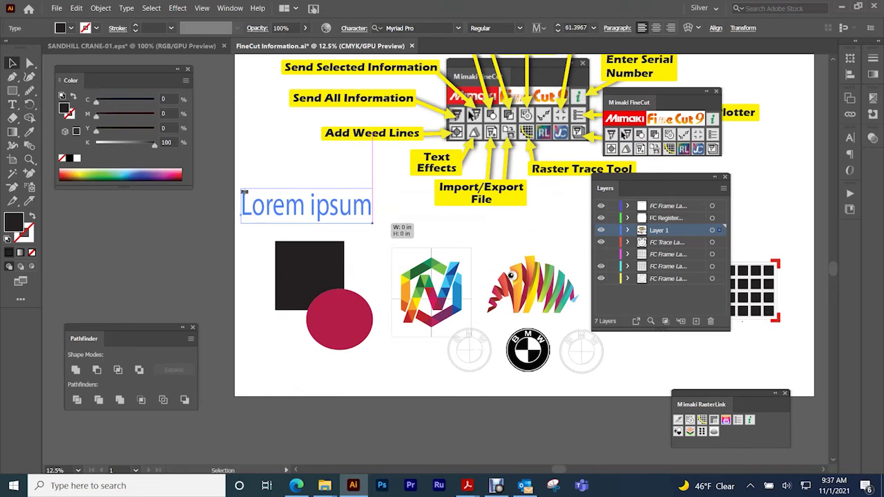
- Apply FineCut's Cast shadow to the "Lorem ipsum" text after previewing the Perspective and Edge styles
left_click(473, 114)
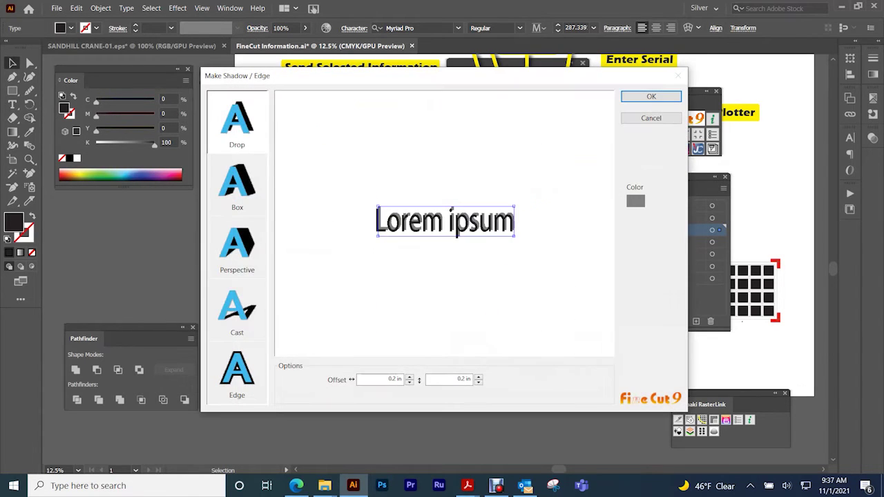
left_click(237, 247)
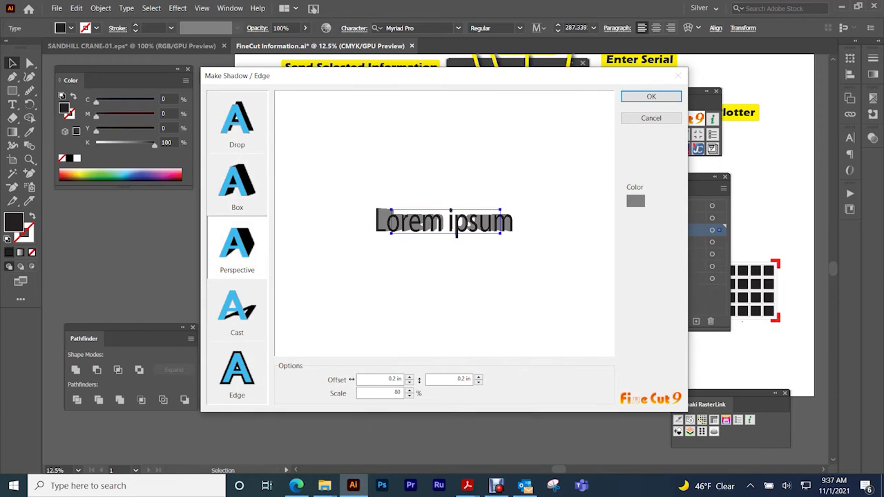
key("Down")
key("Down")
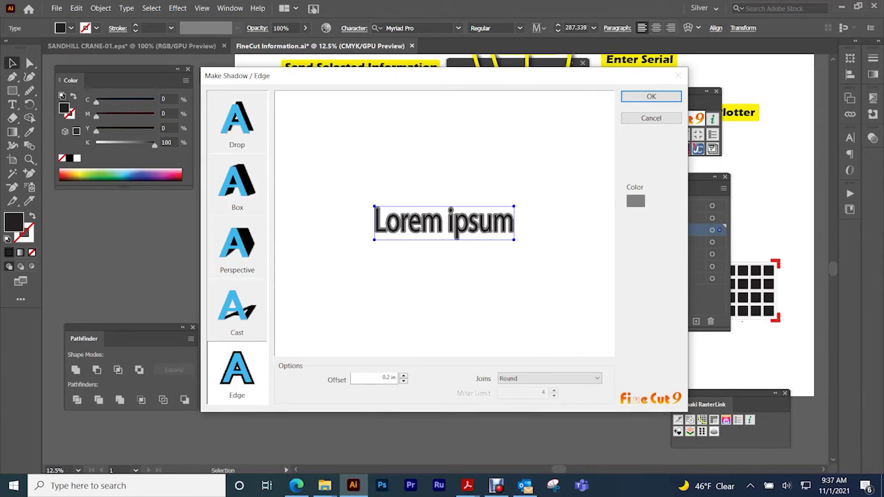
key("Up")
key("Return")
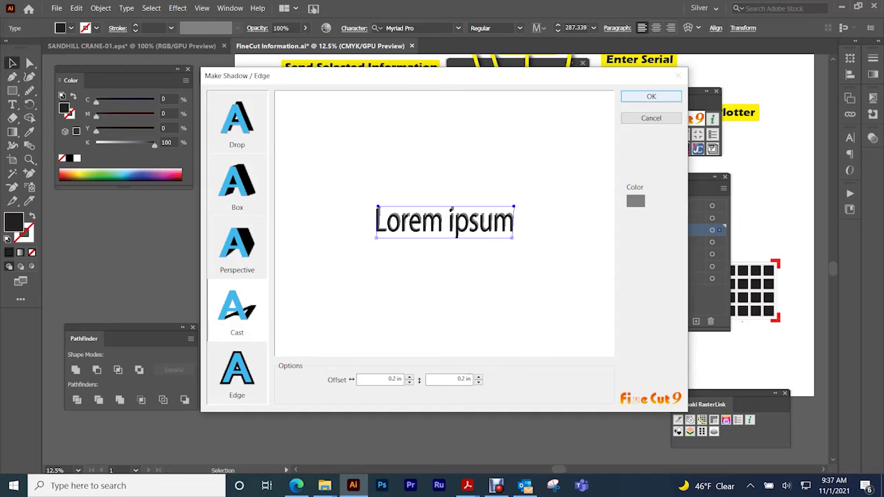
- Open the FineCut plot file import dialog and browse through the Desktop folders
left_click(640, 148)
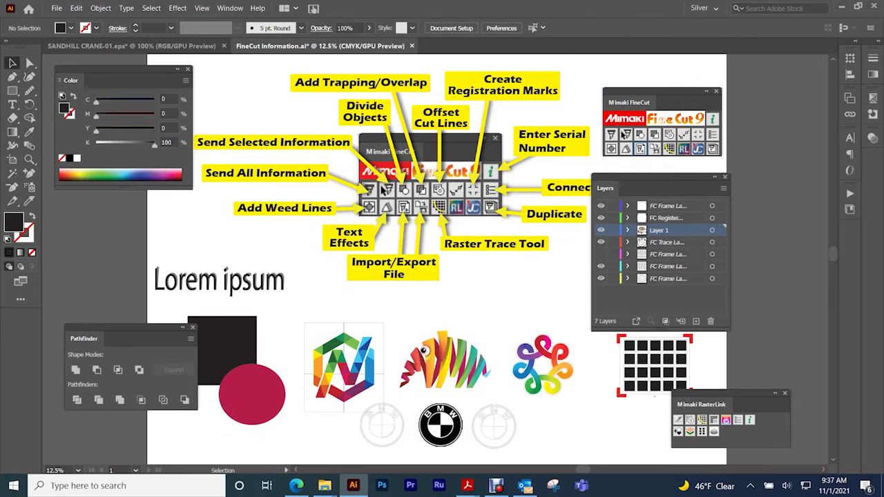
left_click(384, 188)
left_click_drag(188, 15, 230, 31)
scroll(194, 121, "down", 10)
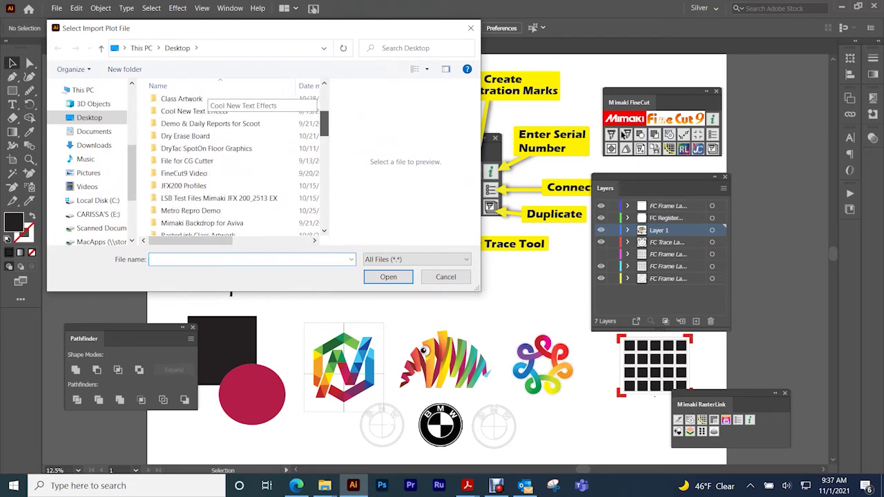
scroll(193, 121, "up", 10)
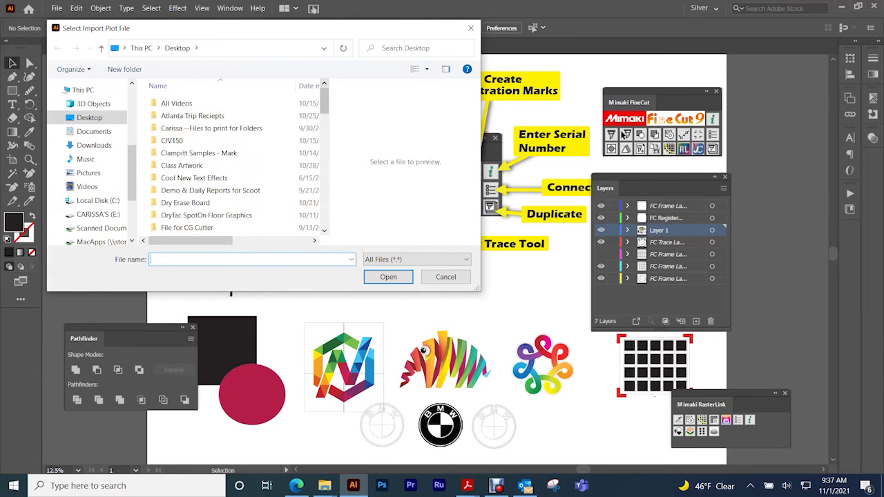
left_click_drag(274, 35, 290, 38)
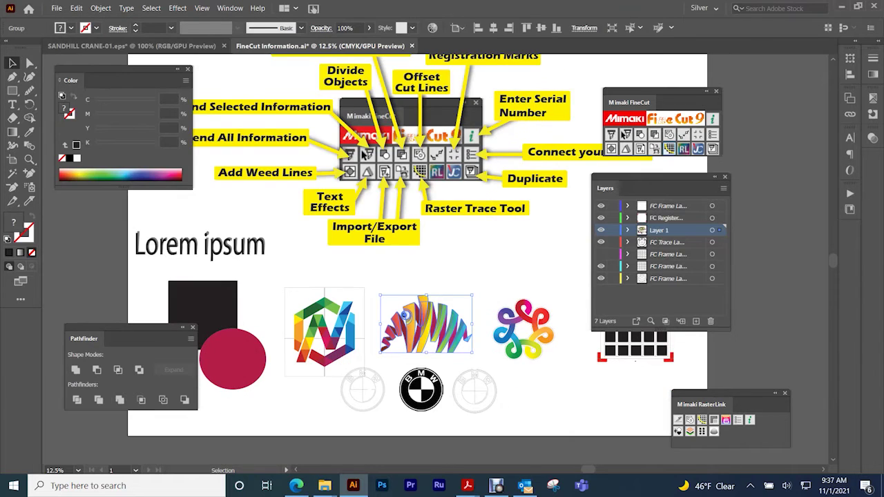
- Try the raster trace tool on the chameleon while it is still a vector group
left_click(365, 152)
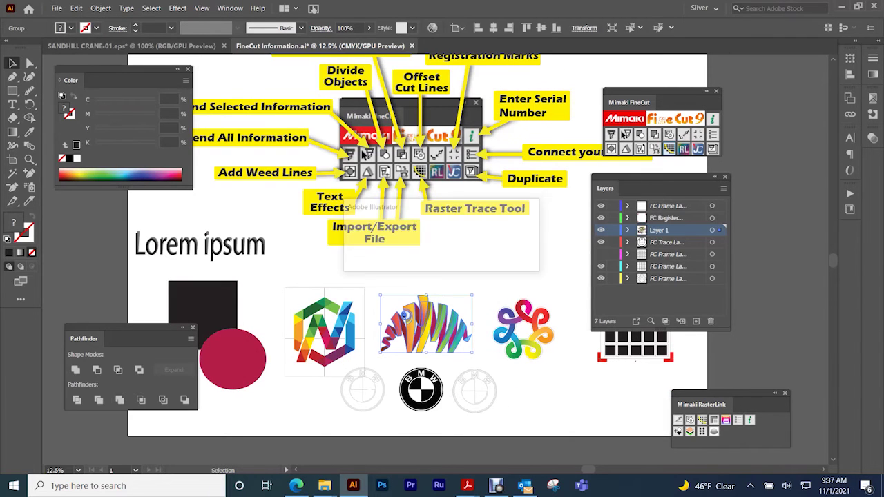
left_click(511, 259)
key("ctrl+shift+a")
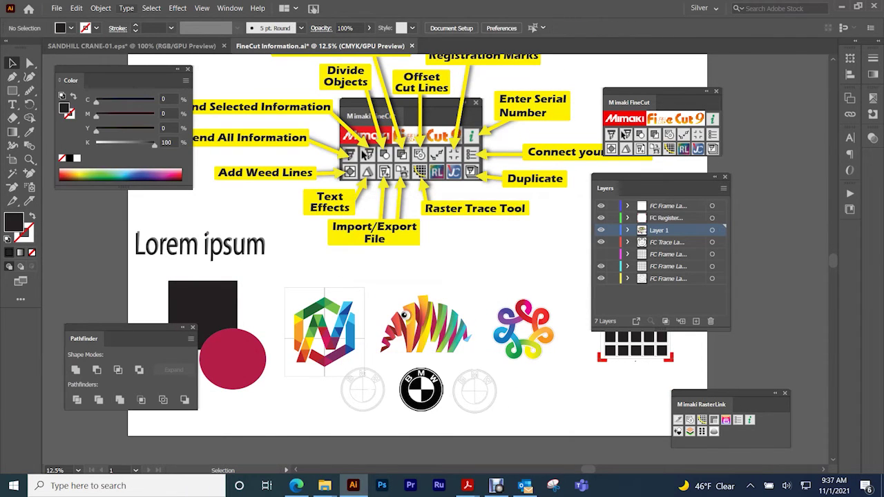
left_click(101, 8)
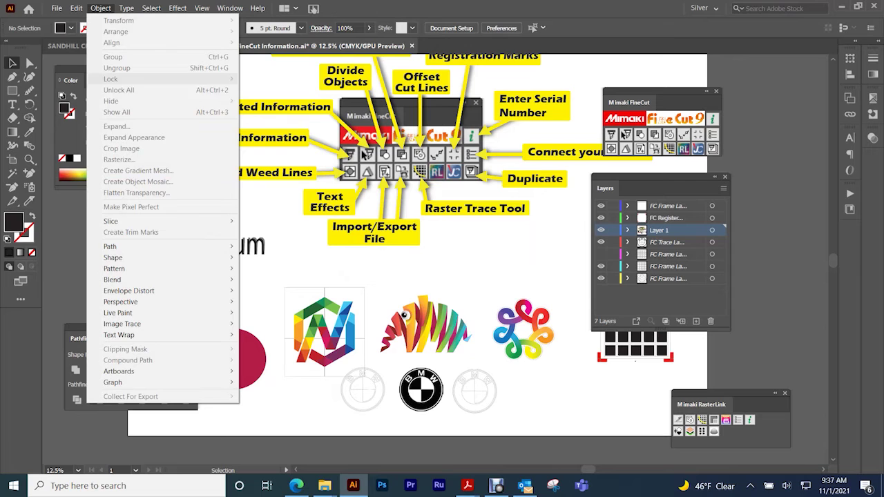
key("Escape")
- Rasterize the chameleon group in CMYK at High (300 ppi) with a white background
left_click(408, 322)
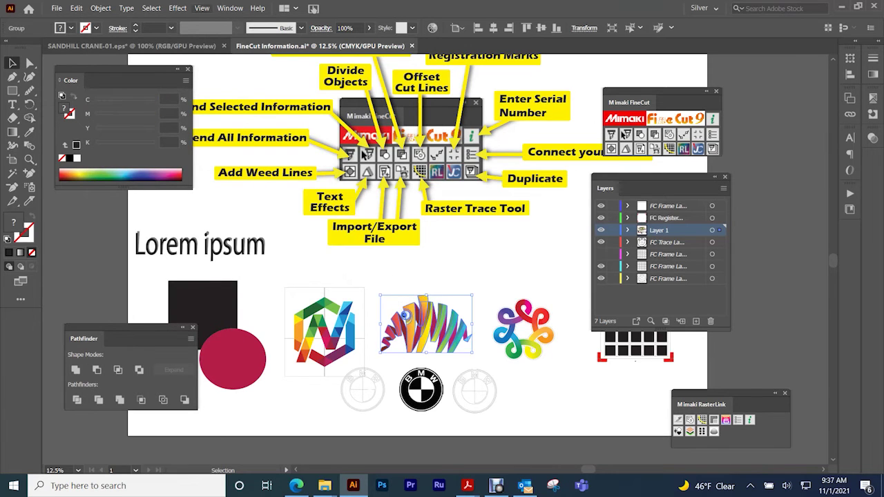
left_click(101, 8)
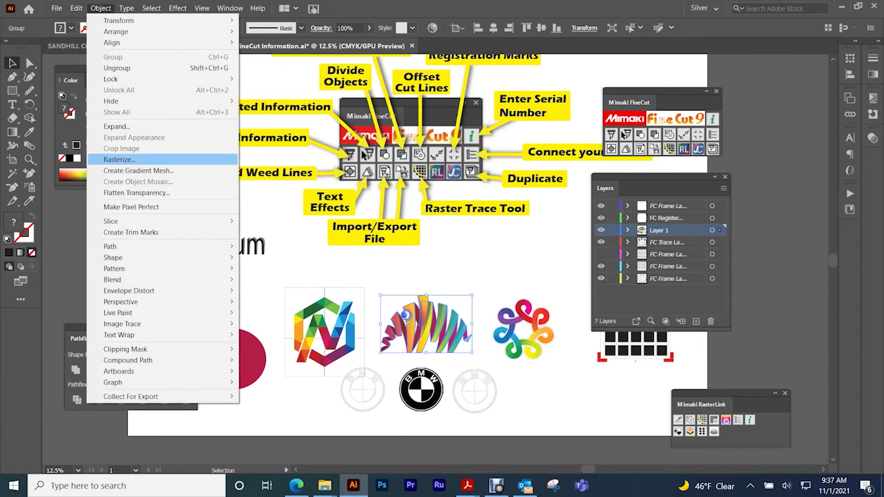
left_click(119, 159)
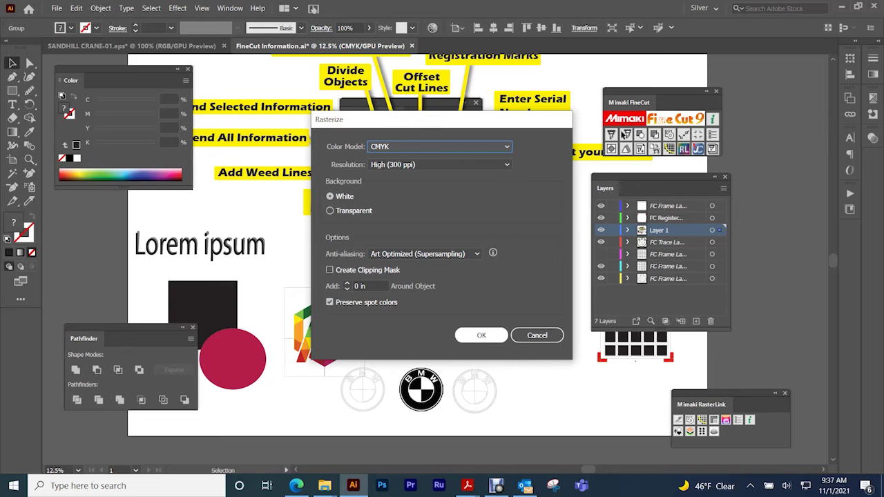
key("Return")
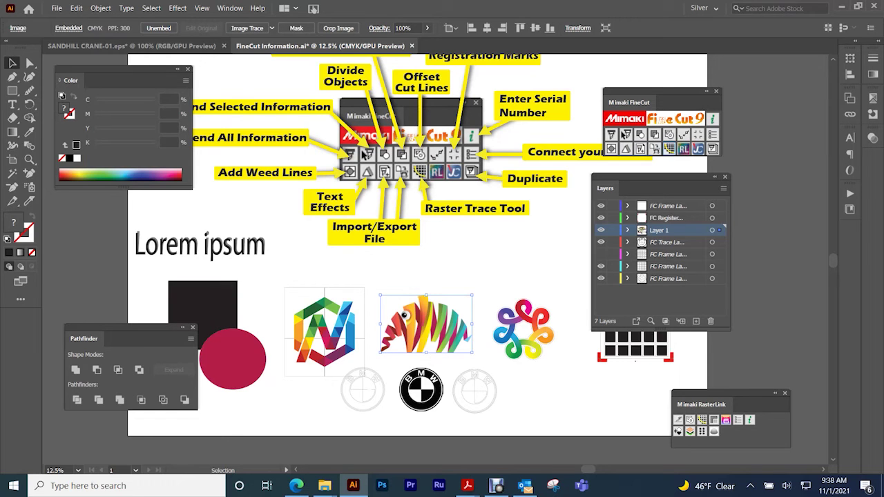
- Extract the outline of the rasterized chameleon as a cut path with FineCut's simple trace
left_click(669, 149)
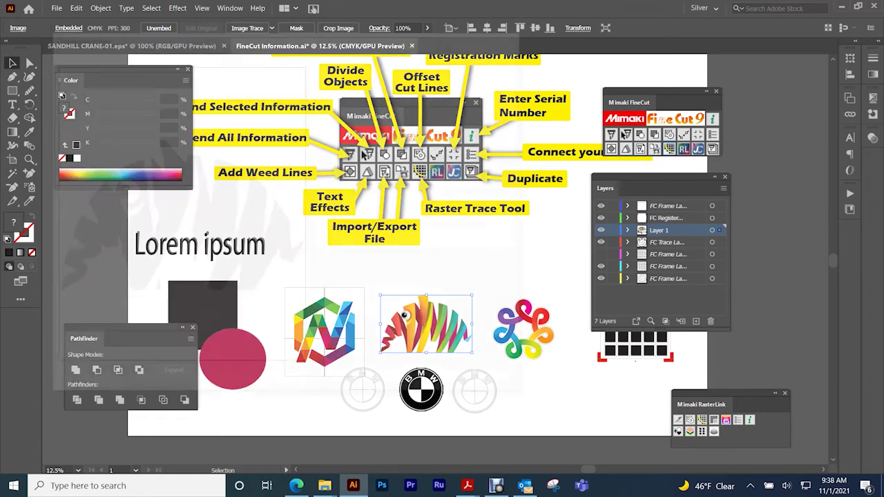
left_click_drag(255, 43, 302, 43)
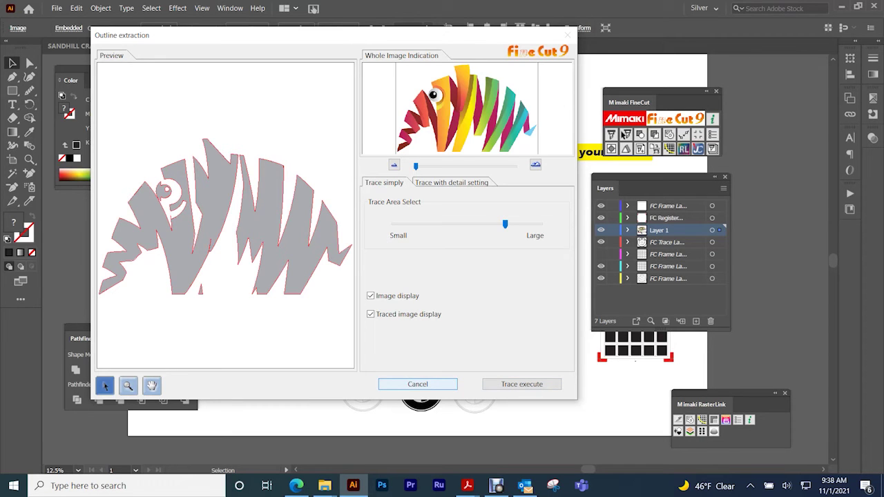
left_click(417, 384)
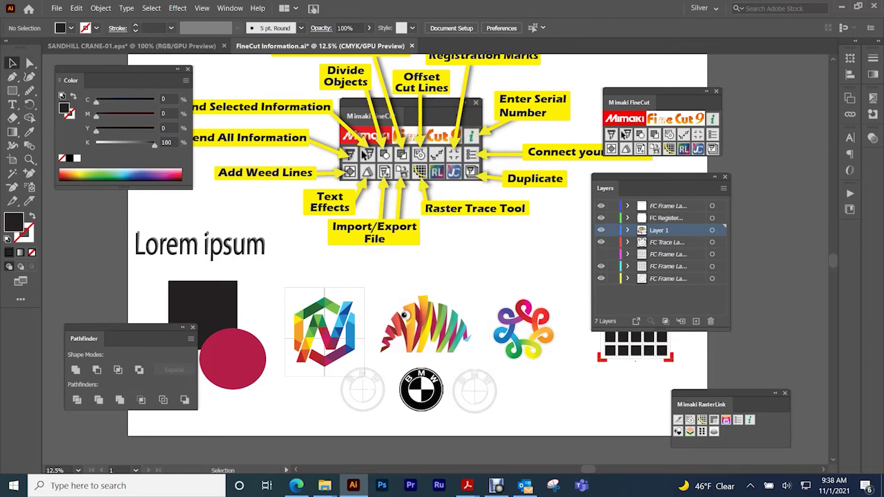
- Delete the five black squares in the top row of the grid inside the register marks, keeping their frames
key("space")
left_click_drag(418, 384, 384, 387)
key("space")
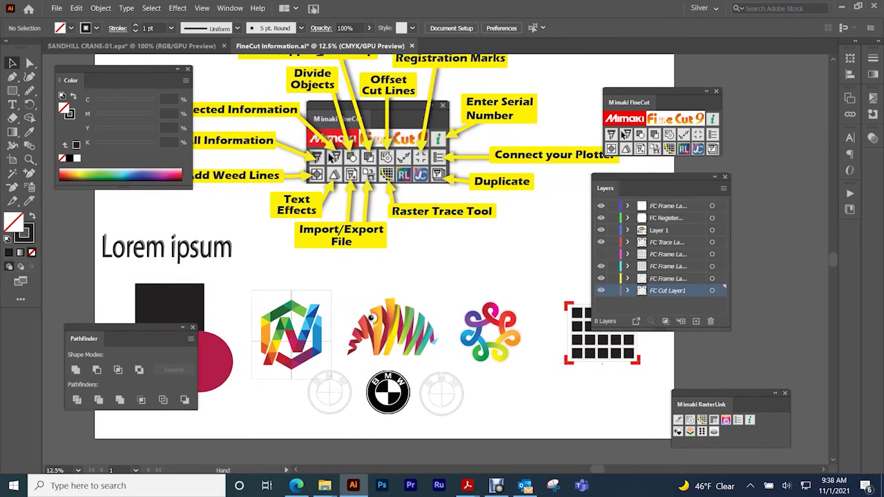
left_click_drag(332, 158, 230, 127)
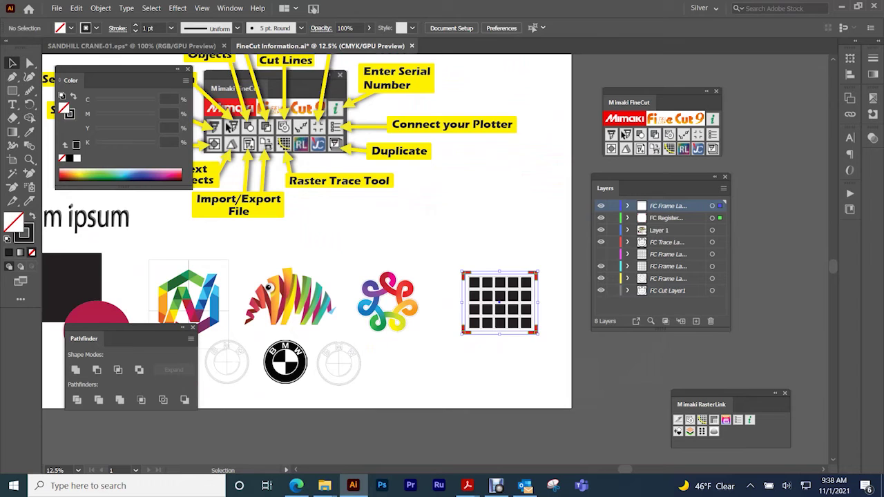
left_click(475, 282)
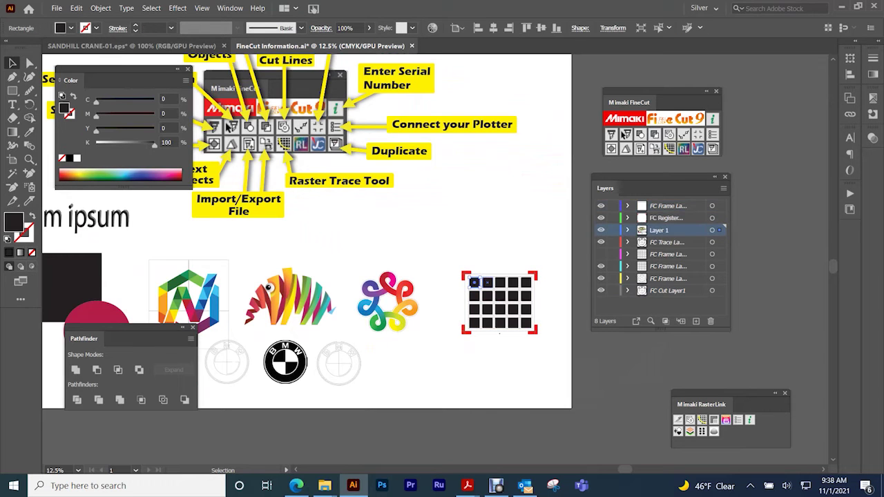
scroll(487, 287, "up", 4)
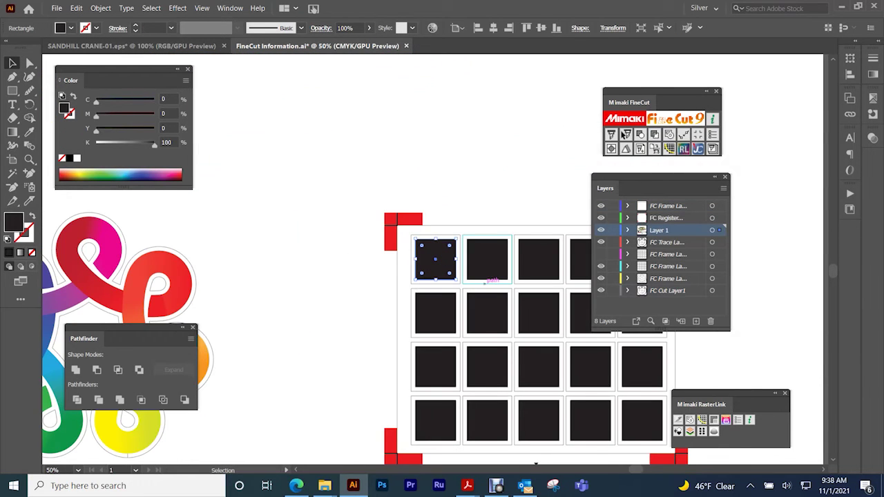
left_click_drag(421, 250, 539, 260)
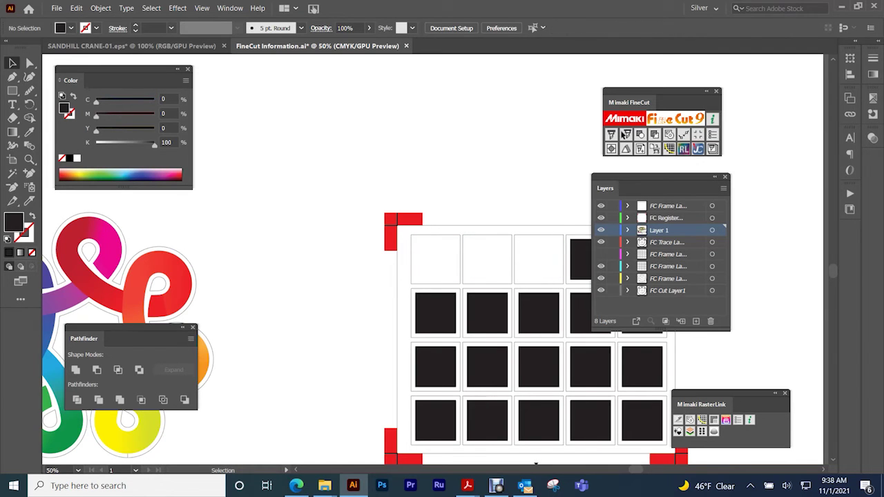
left_click_drag(586, 259, 505, 251)
left_click(454, 251)
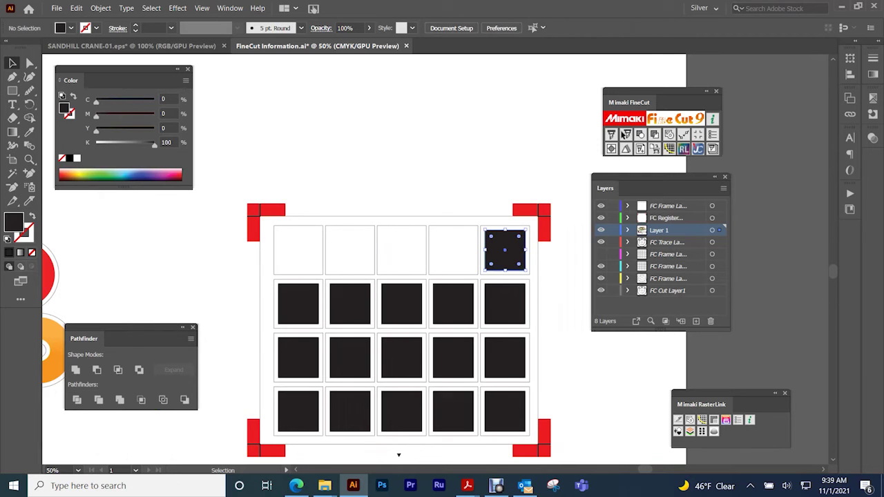
key("Delete")
- Hide the artwork, trace, cut and outer offset frame layers, show the tight square frames, and select those frames with the register marks
left_click(602, 242)
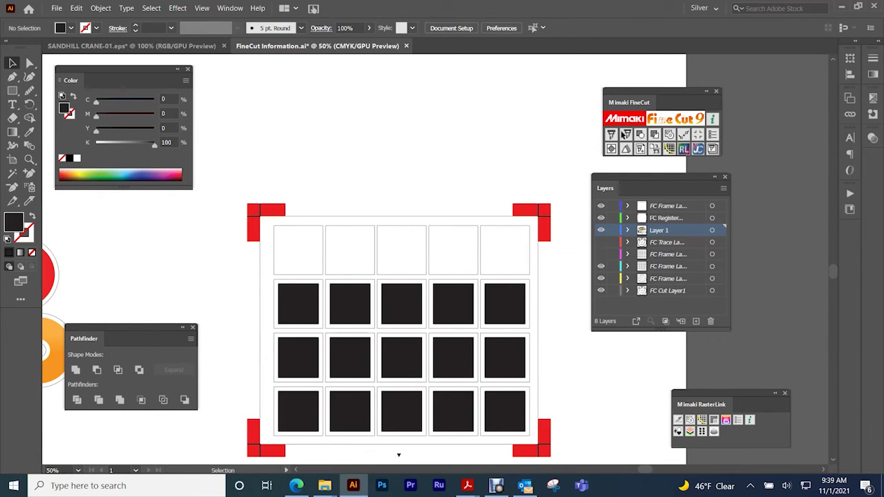
left_click(625, 134)
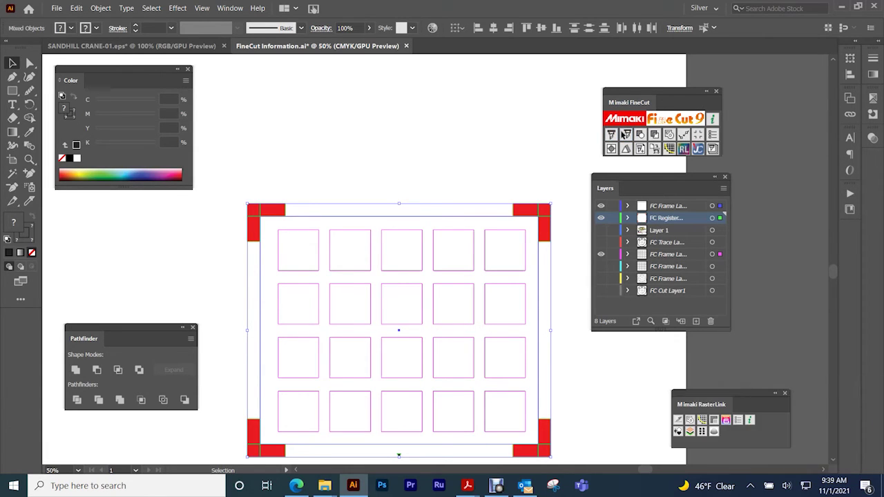
left_click(265, 209)
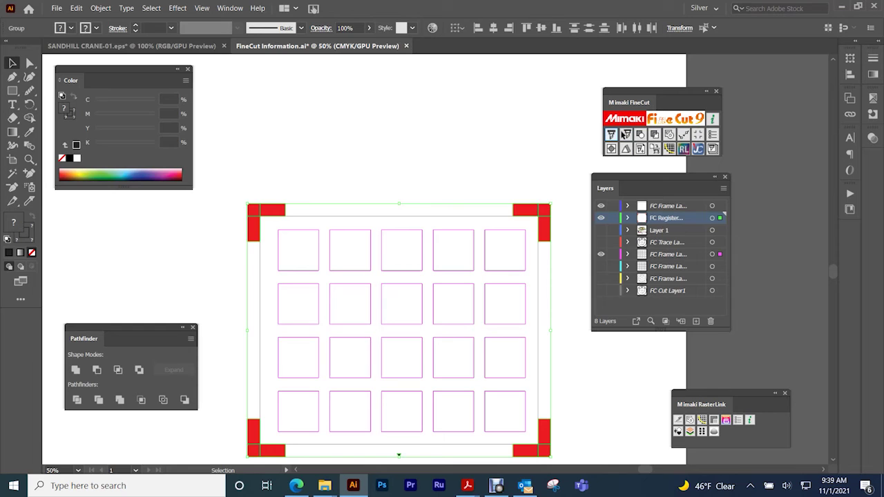
- Open the selected frames and register marks in FineCut's Plot window and shrink and reposition it to fit the screen
left_click(625, 133)
left_click(625, 134)
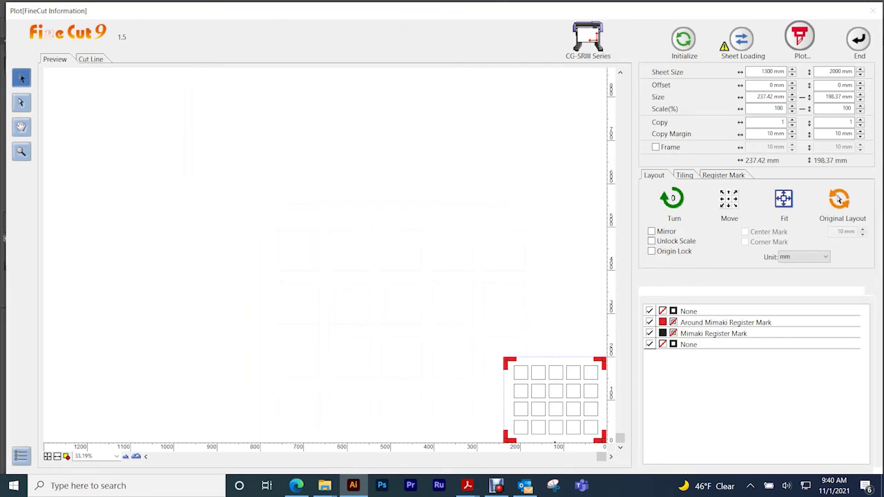
left_click_drag(315, 12, 300, 17)
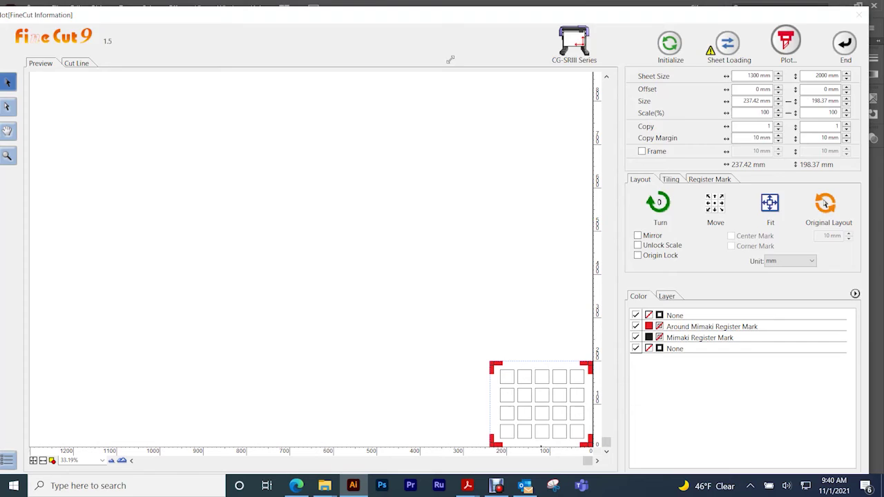
left_click_drag(451, 59, 451, 64)
left_click_drag(302, 74, 331, 16)
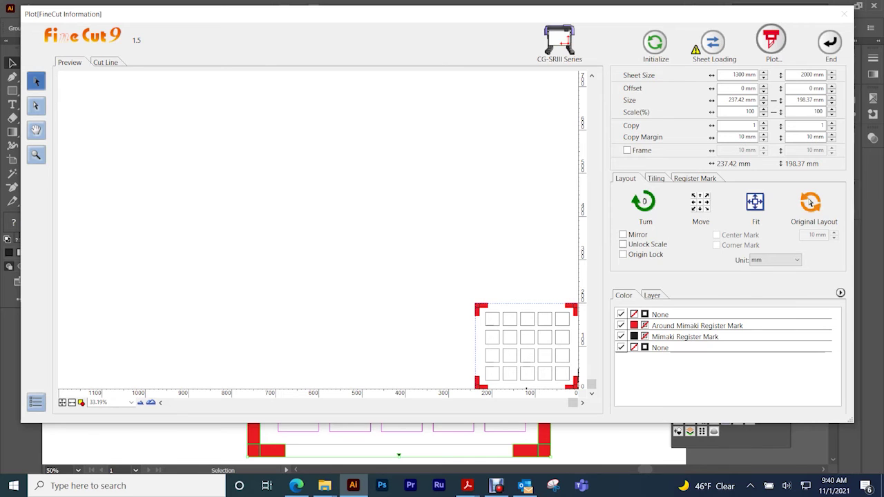
- Detect the register marks around the square frames for the plot
left_click(695, 178)
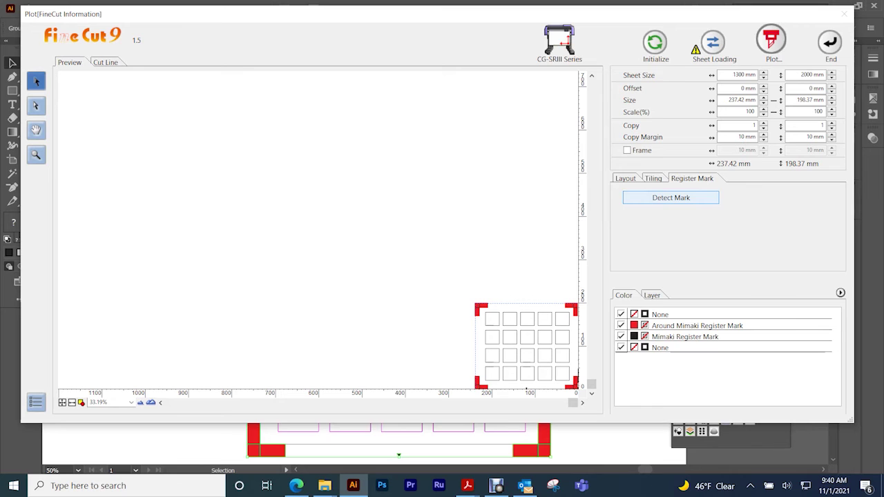
left_click(671, 197)
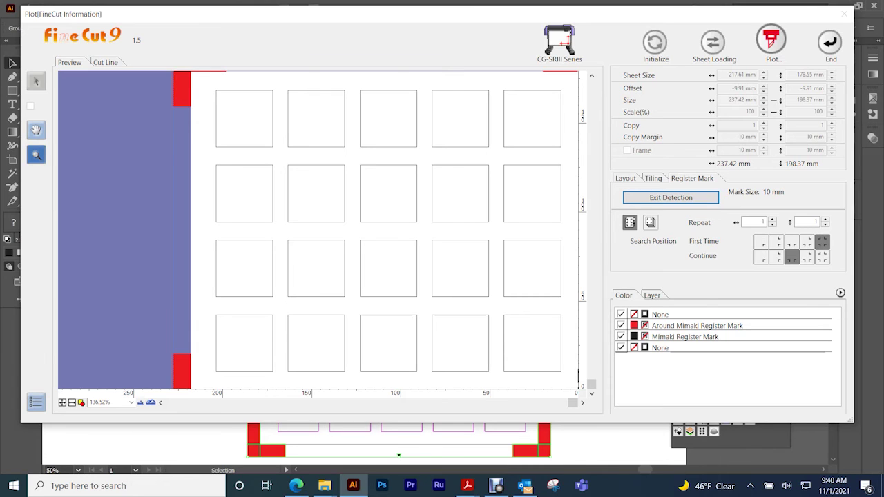
- Exclude FC RegisterMark Layer1 from the plot by layer and include it again
left_click(651, 295)
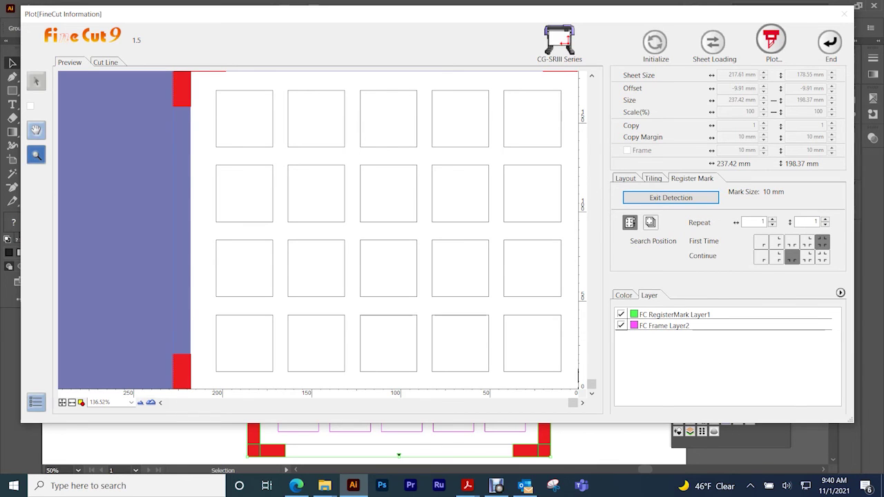
left_click(621, 314)
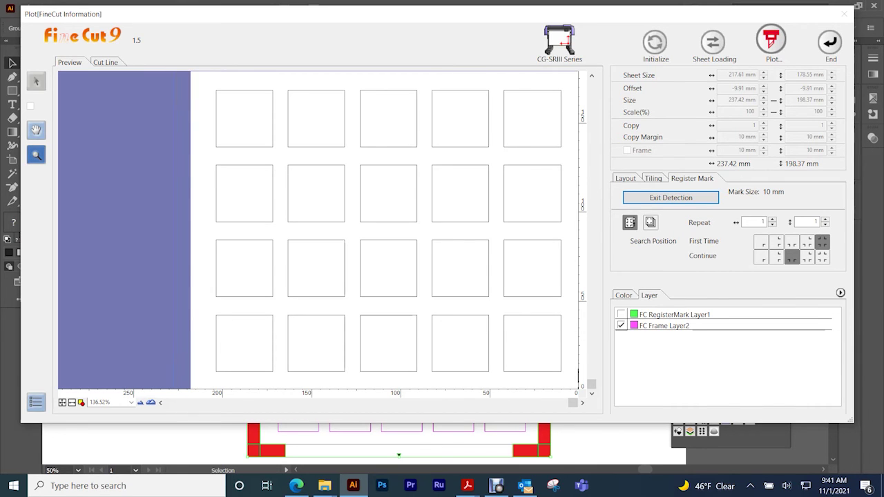
left_click(621, 314)
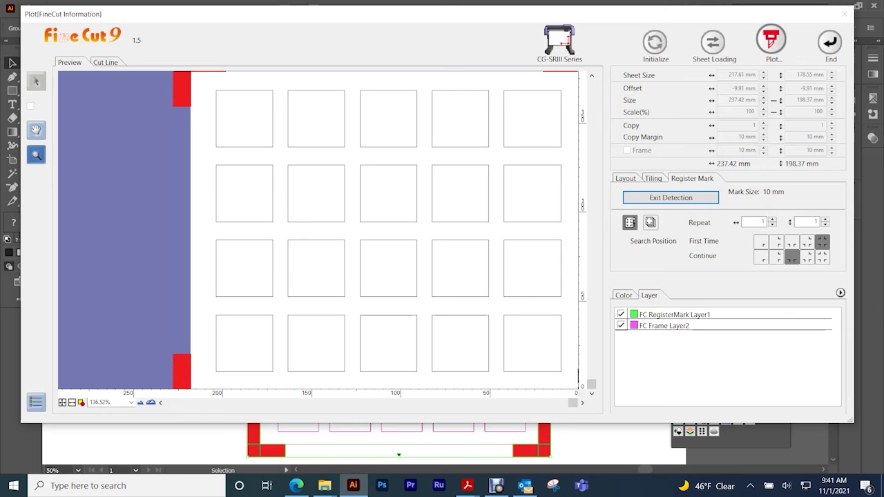
- Enable specifying the tool on each layer and acknowledge the notice about default output values
left_click(841, 293)
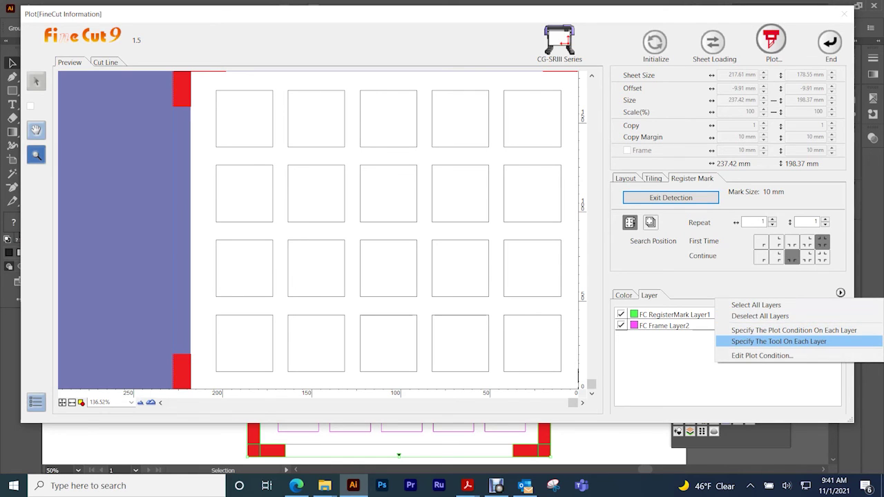
left_click(779, 342)
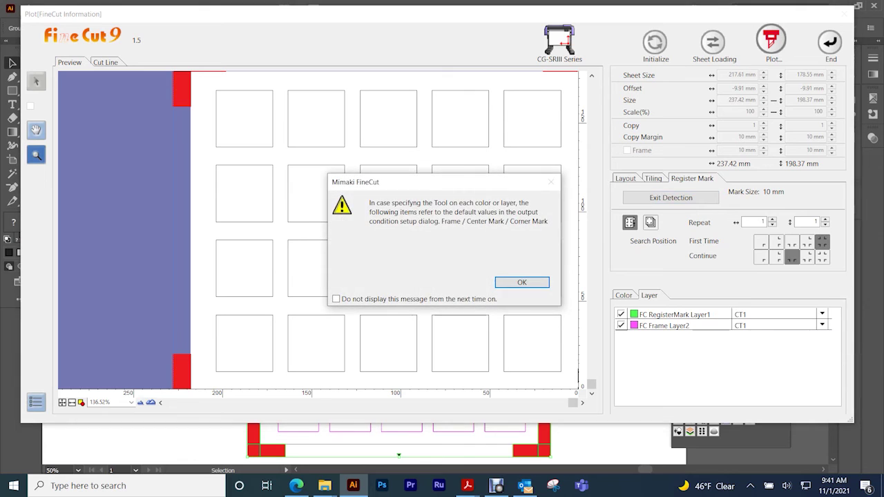
left_click(533, 282)
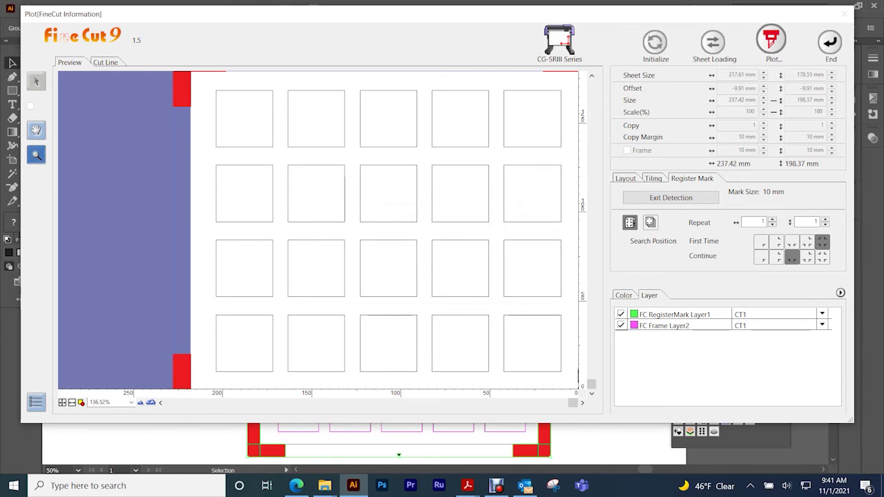
- Assign tool CT2 to FC RegisterMark Layer1
left_click(822, 314)
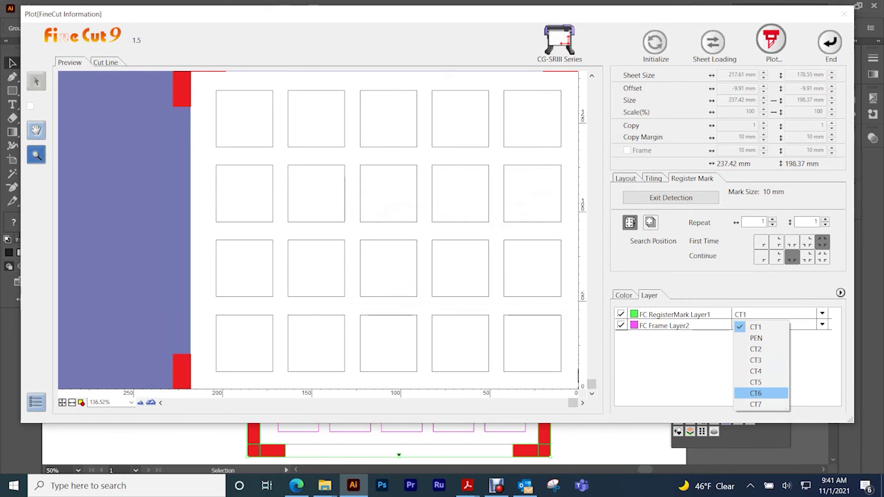
key("Up")
key("Up")
key("Up")
key("Up")
key("Up")
key("Up")
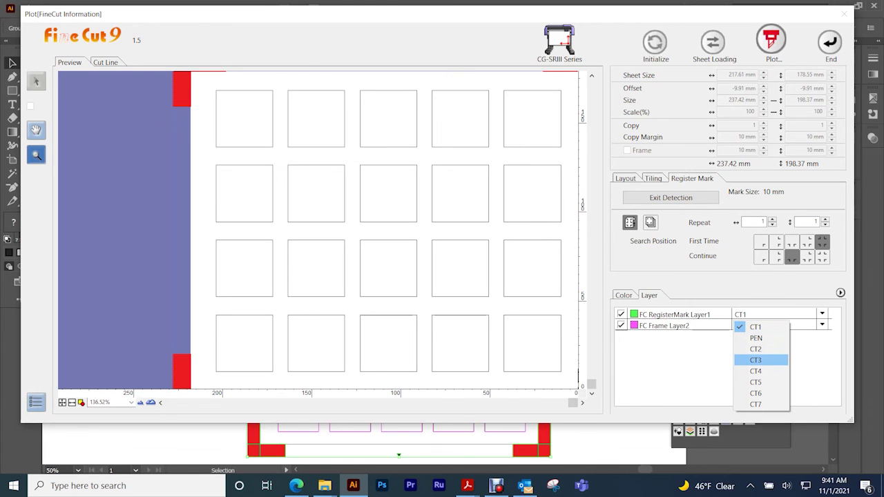
key("Up")
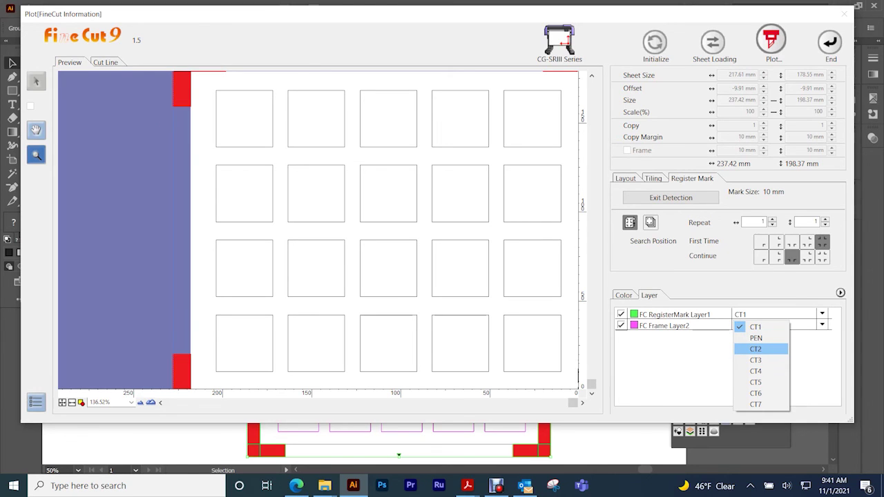
key("Return")
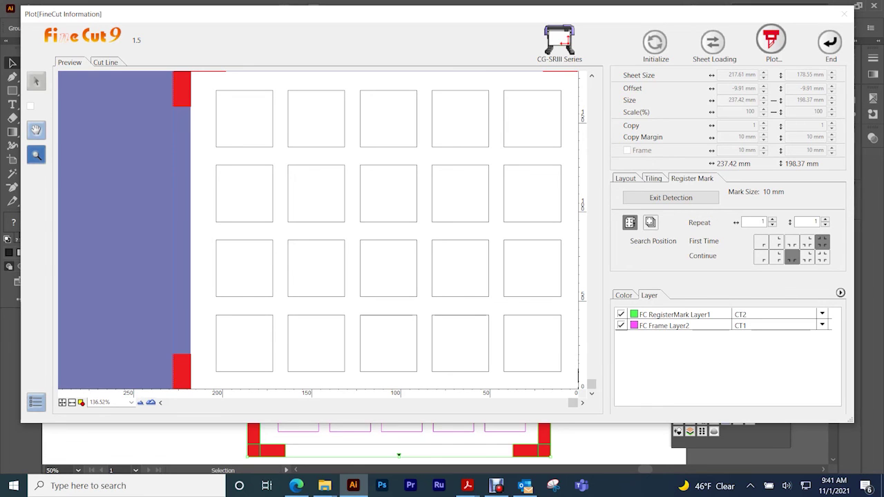
- Try increasing the horizontal register mark repeat count, return it to 1, and compare the plot's color and layer lists
left_click(623, 295)
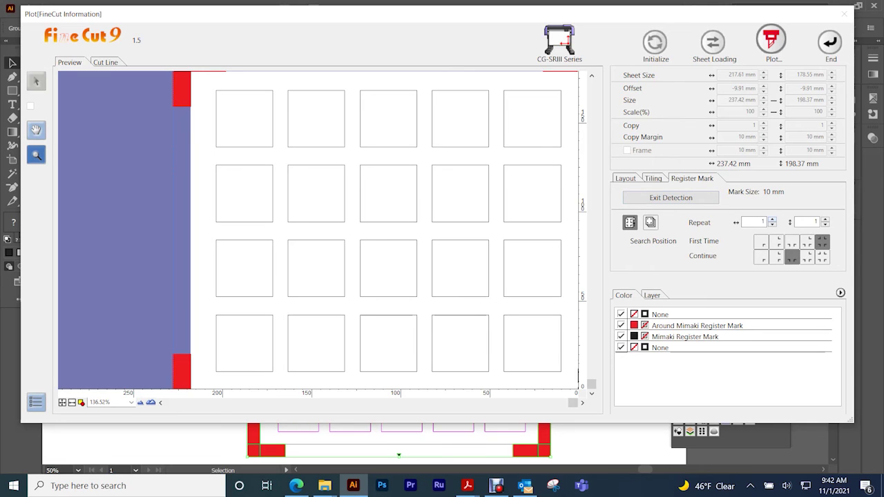
left_click(772, 219)
left_click(773, 225)
key("Tab")
left_click(652, 295)
left_click(624, 295)
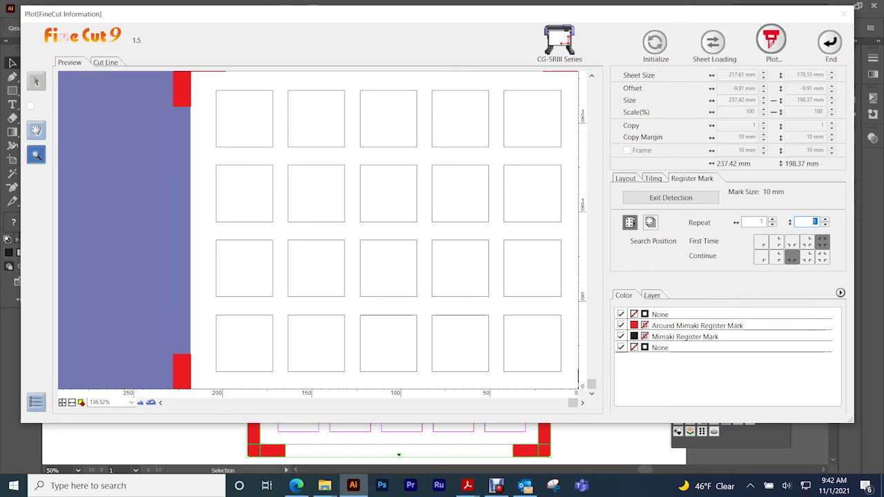